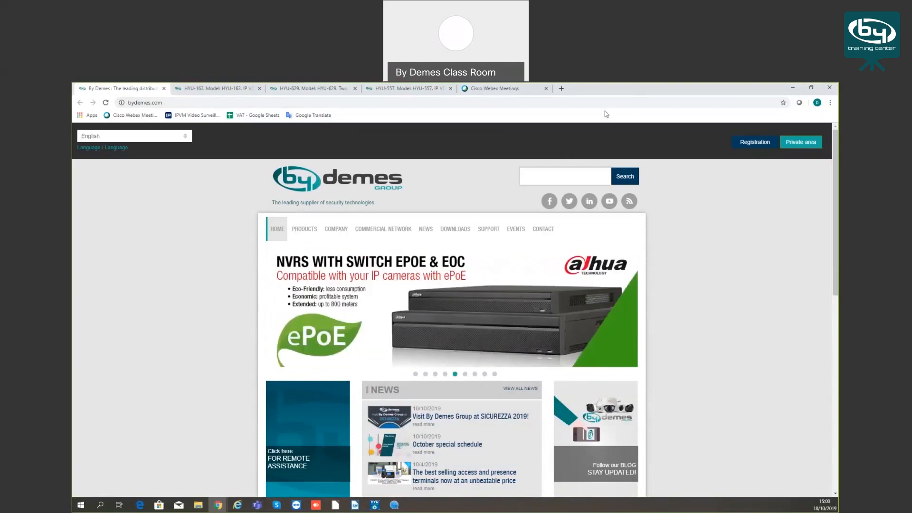
Open the HYU-162 IP video doorphone's product page and review its description
click(546, 119)
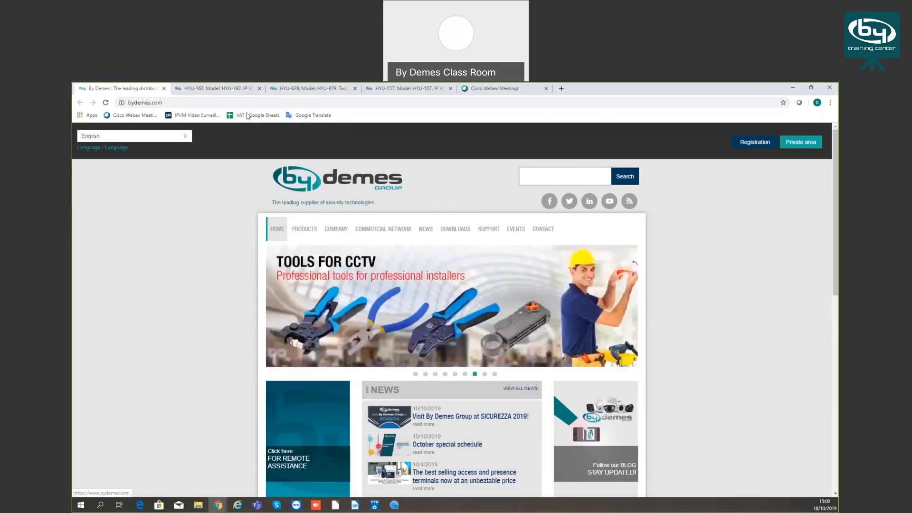
click(227, 88)
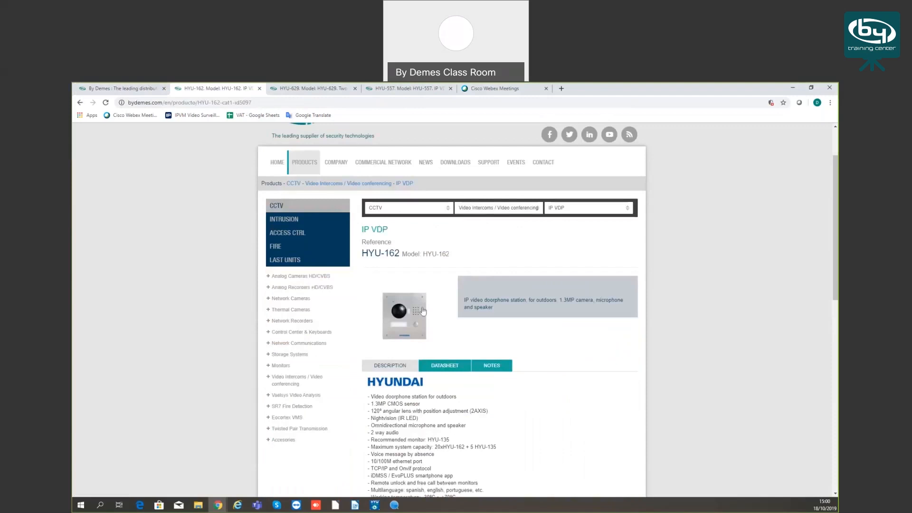
scroll(425, 312, down, 2)
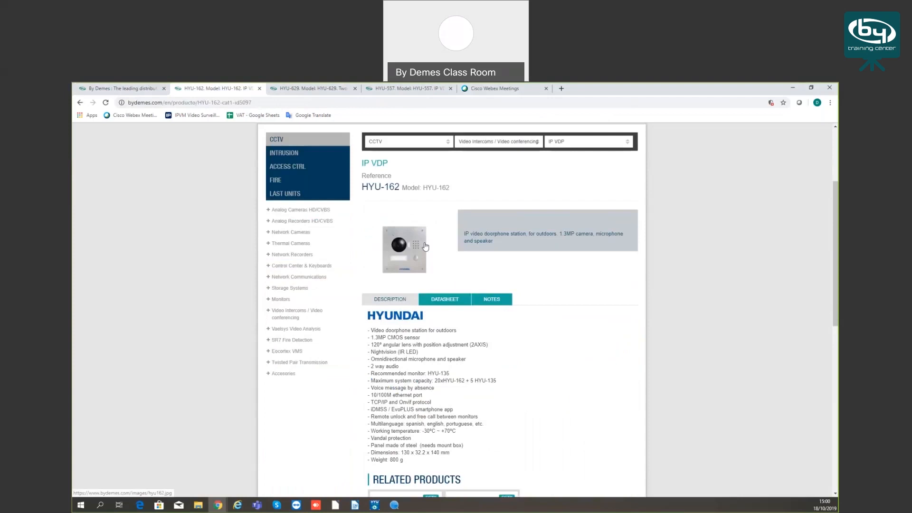
click(311, 89)
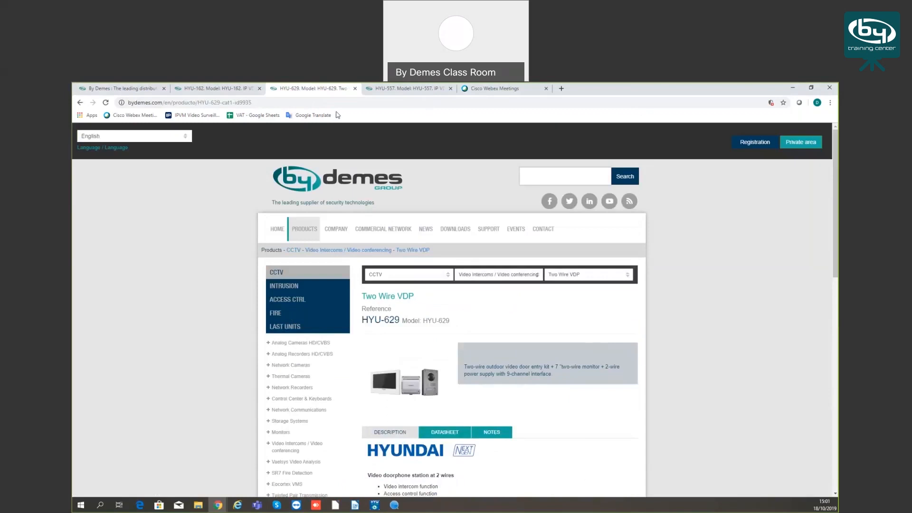
click(214, 88)
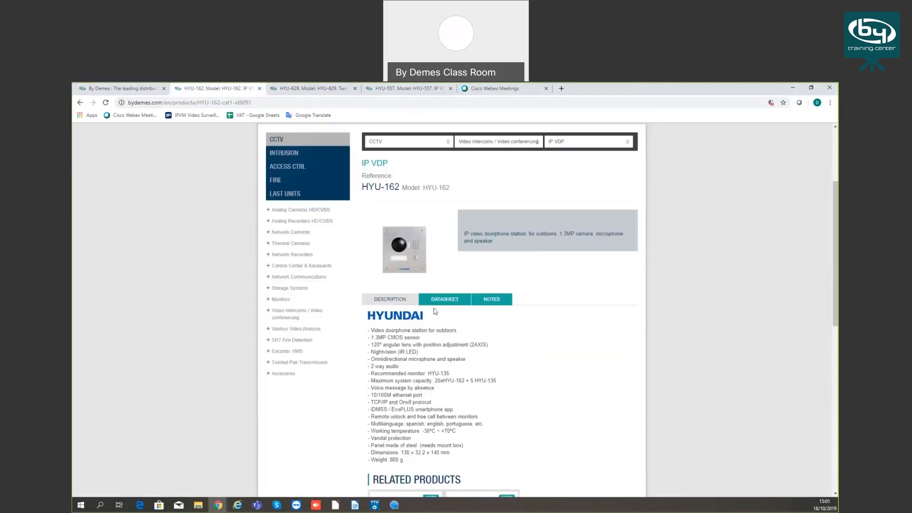
scroll(436, 311, down, 1)
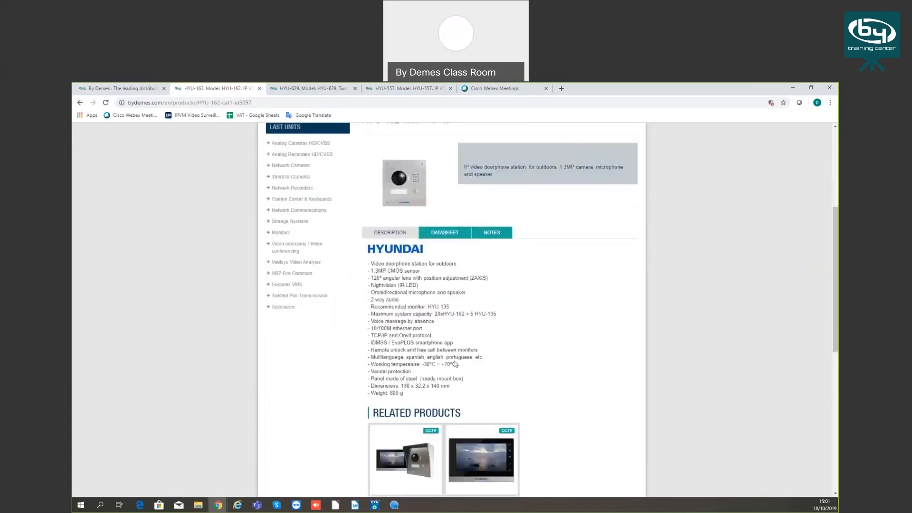
Check the HYU-162's datasheet section and look over its picture, specifications and related products
click(437, 233)
click(394, 233)
click(452, 234)
click(394, 233)
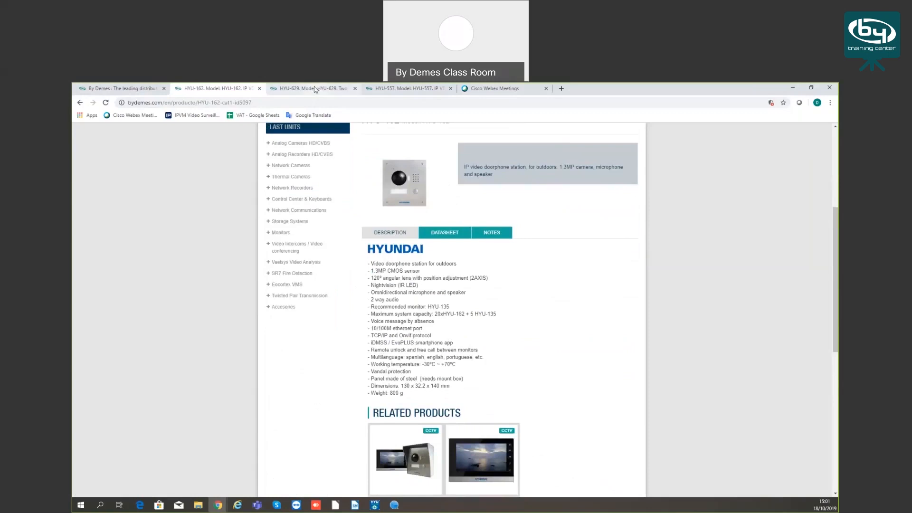
scroll(405, 296, up, 3)
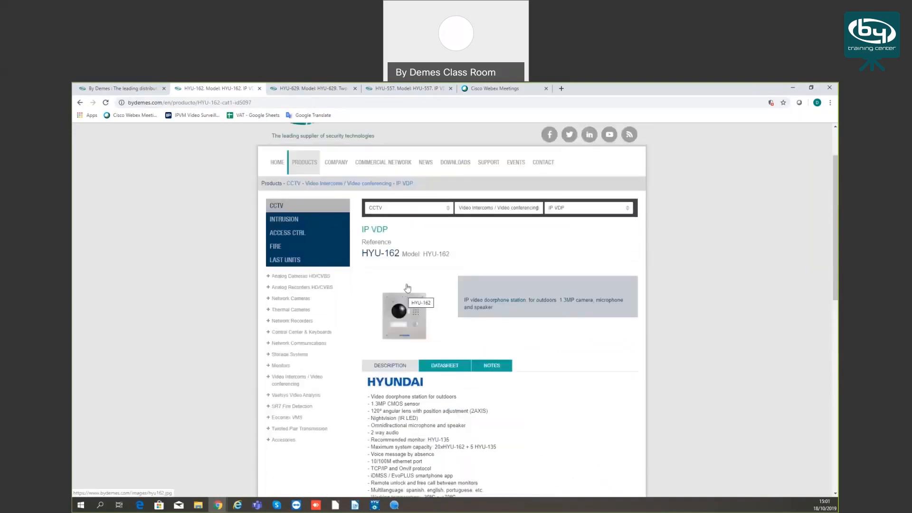
scroll(407, 288, down, 4)
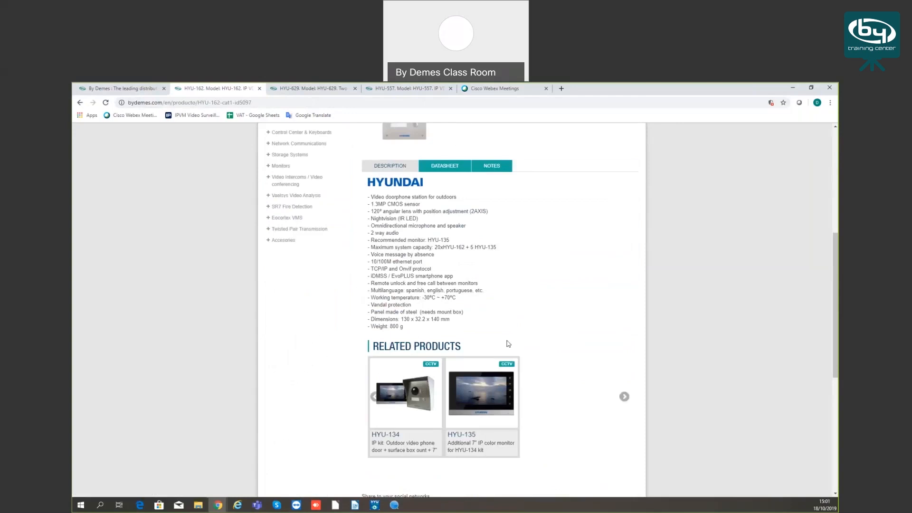
scroll(476, 350, up, 2)
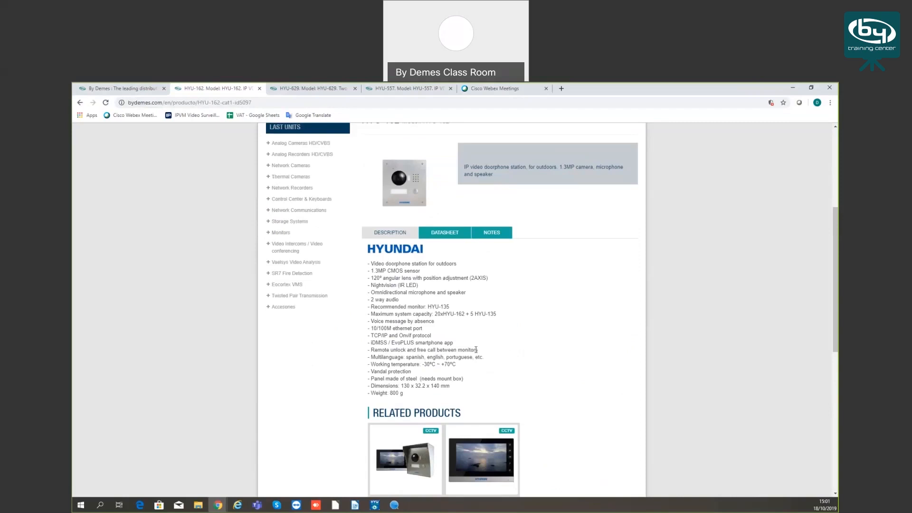
scroll(475, 350, down, 2)
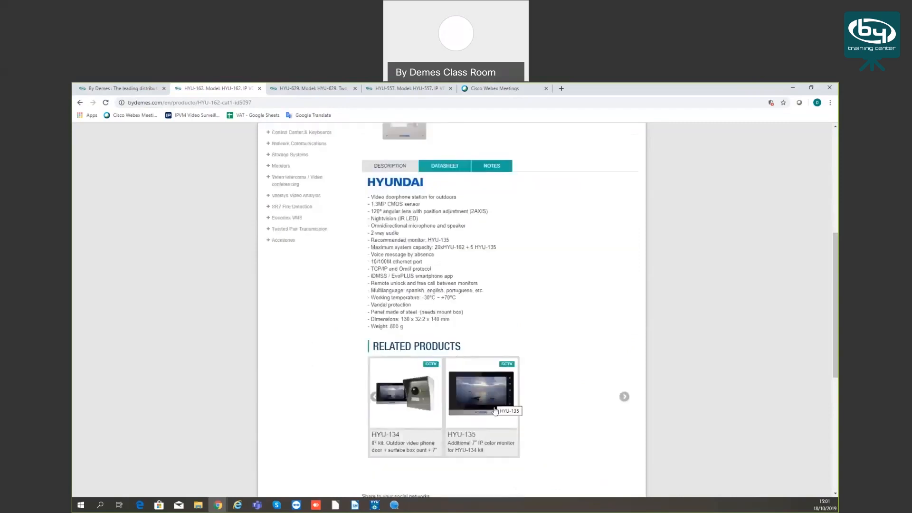
scroll(413, 269, up, 4)
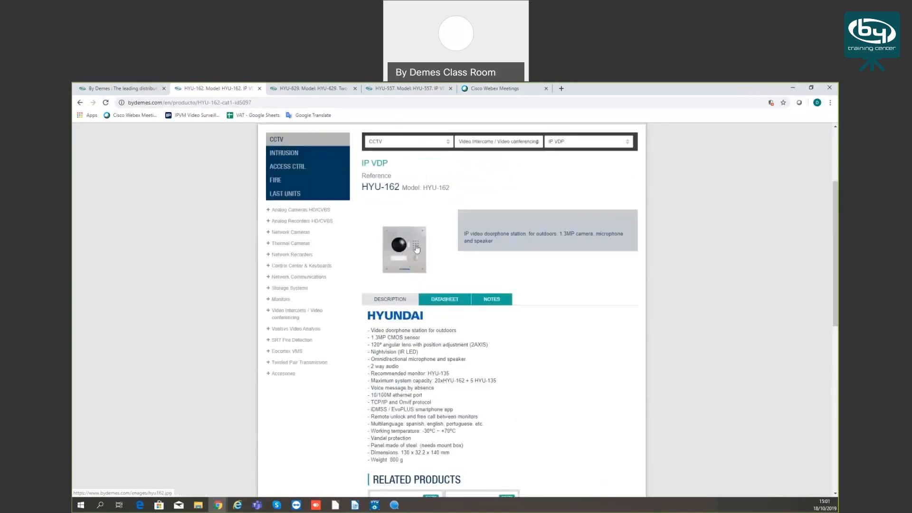
Review the HYU-629 two-wire video door entry kit's specifications and view its product photo enlarged
click(308, 90)
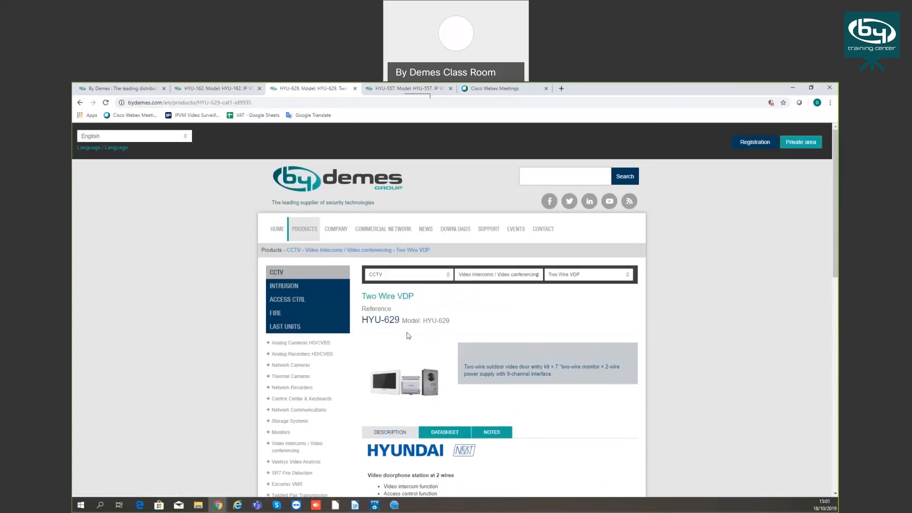
scroll(415, 338, down, 2)
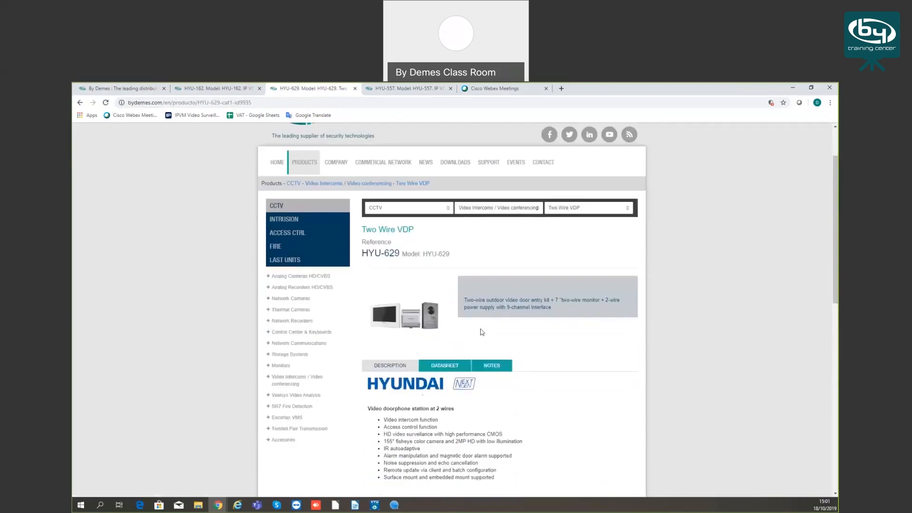
scroll(482, 332, down, 1)
scroll(483, 333, down, 4)
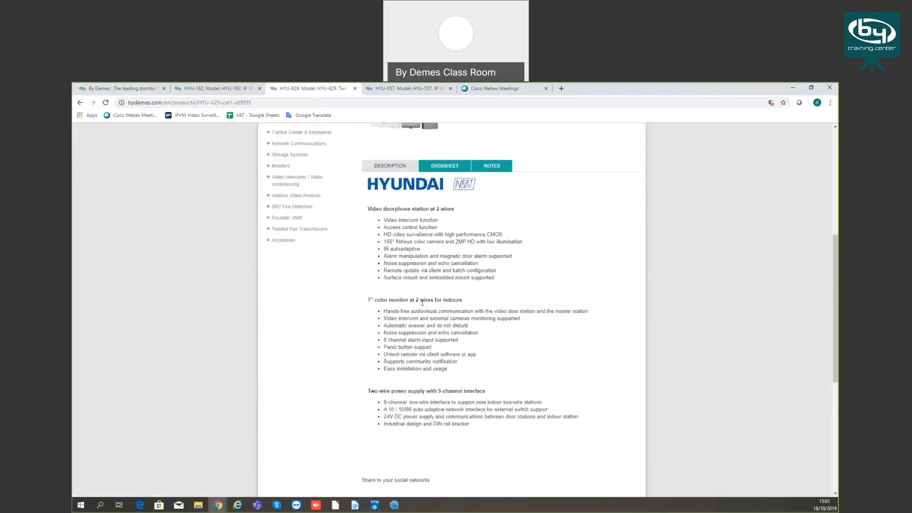
scroll(423, 222, down, 3)
scroll(434, 240, up, 5)
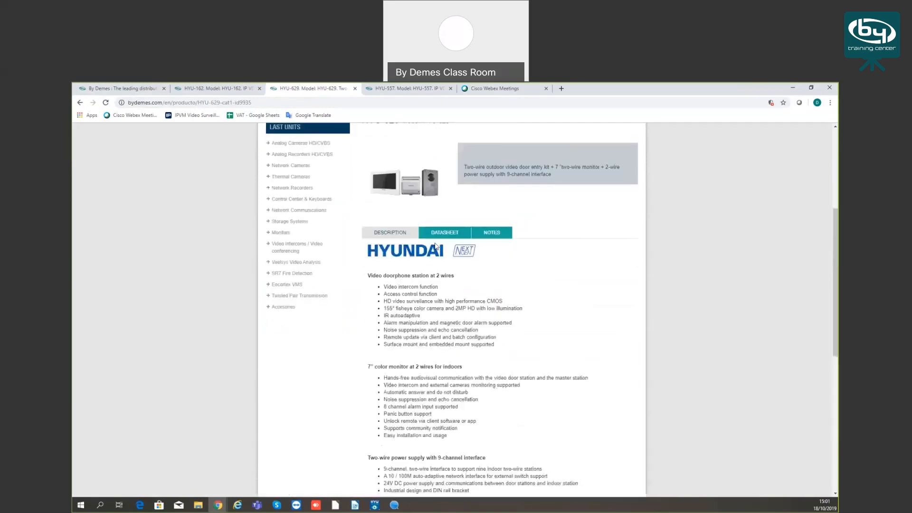
scroll(431, 239, up, 3)
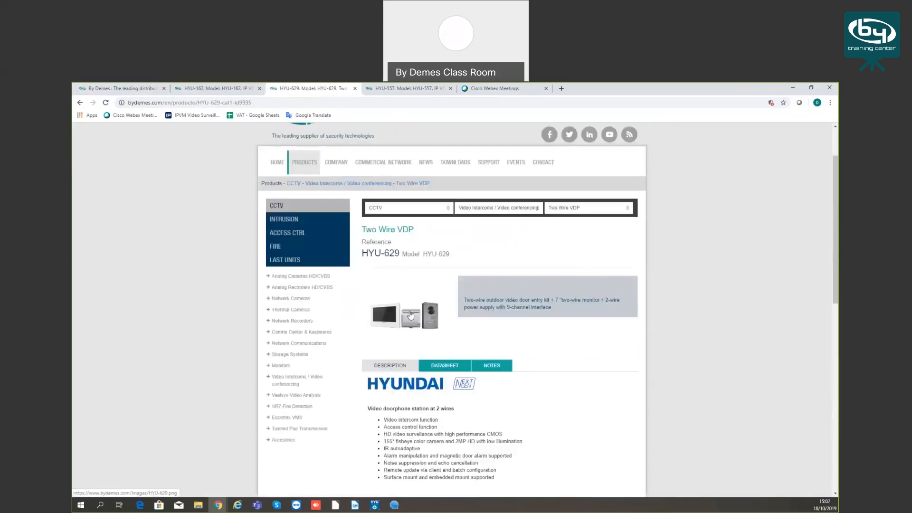
click(383, 314)
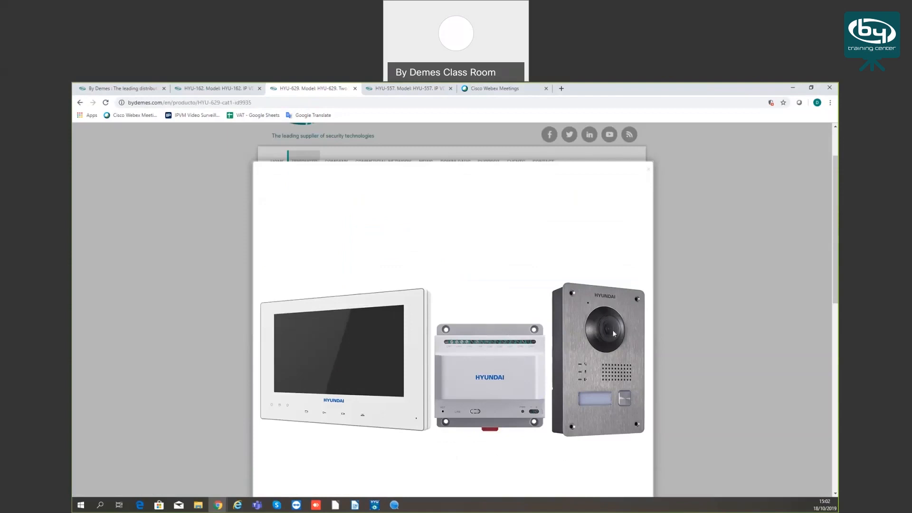
click(685, 311)
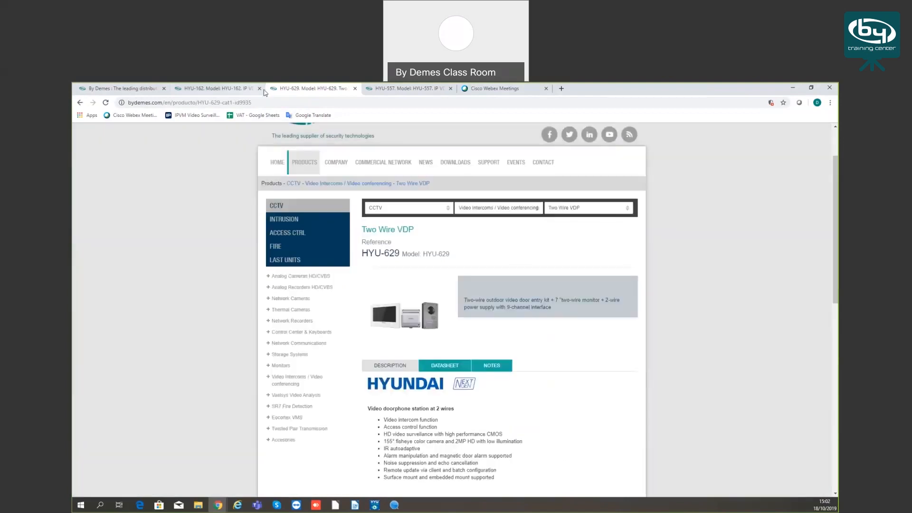
Open the HYU-557 IP video doorphone kit's page, view its photo enlarged and read its technical description
click(385, 88)
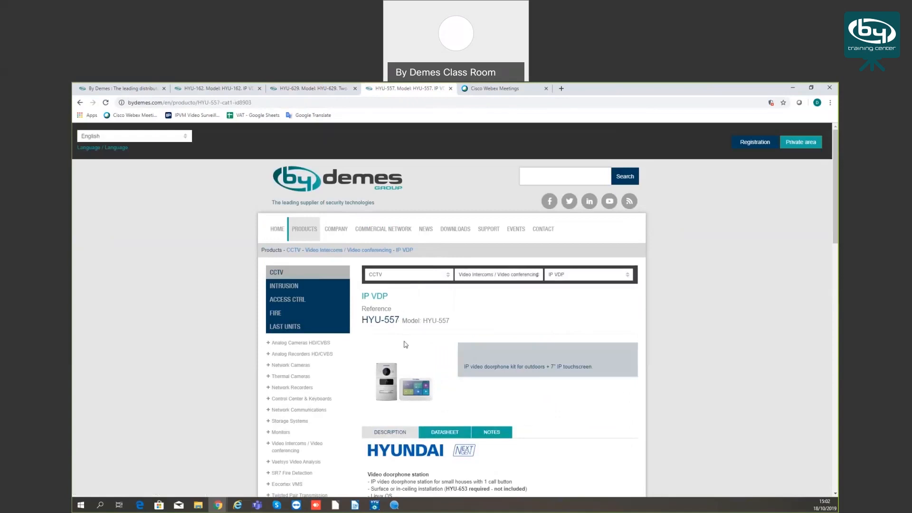
drag(352, 322, 400, 320)
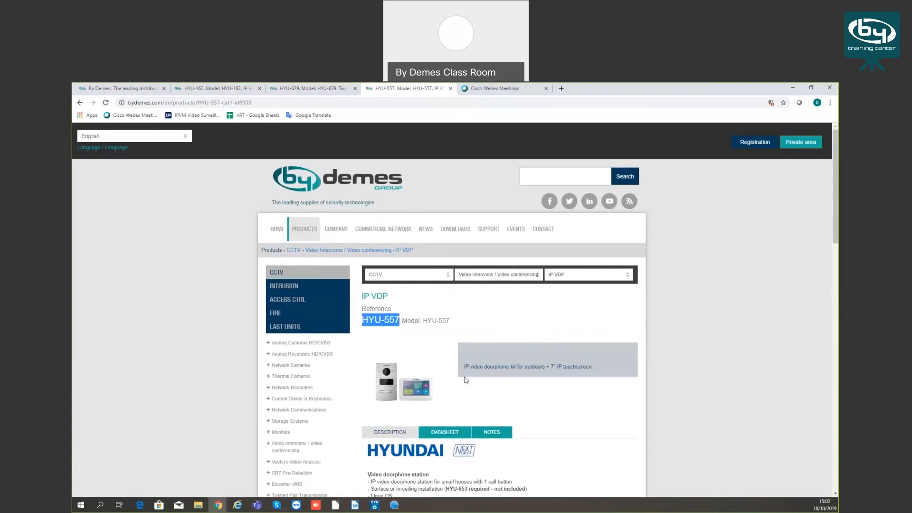
scroll(381, 325, down, 2)
click(382, 324)
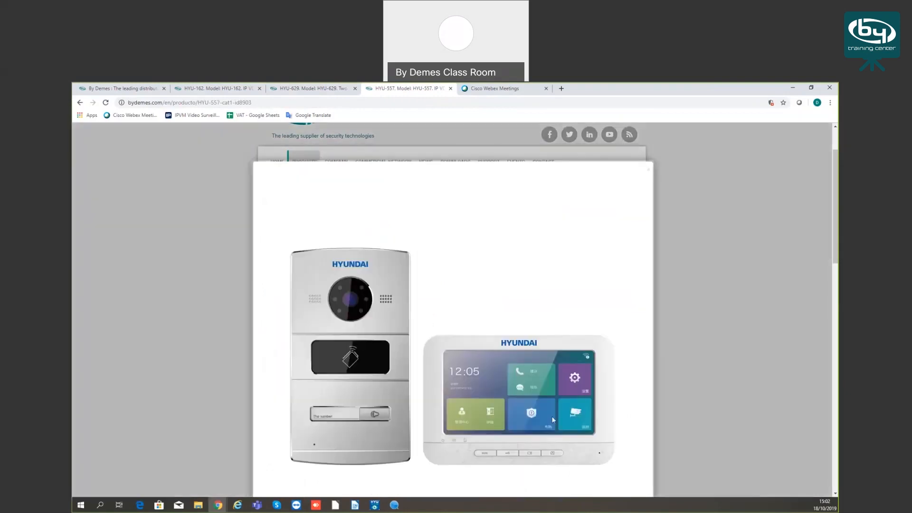
click(265, 380)
scroll(450, 347, down, 3)
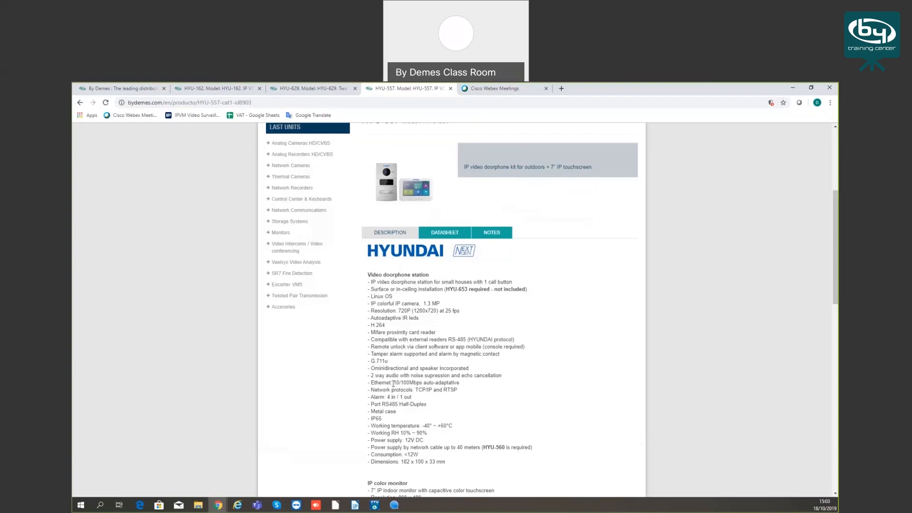
click(374, 505)
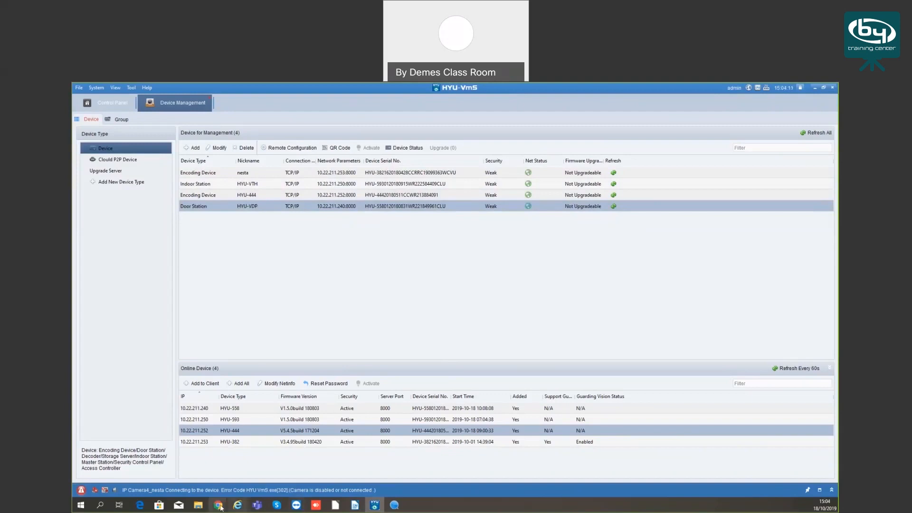
mouse_move(224, 507)
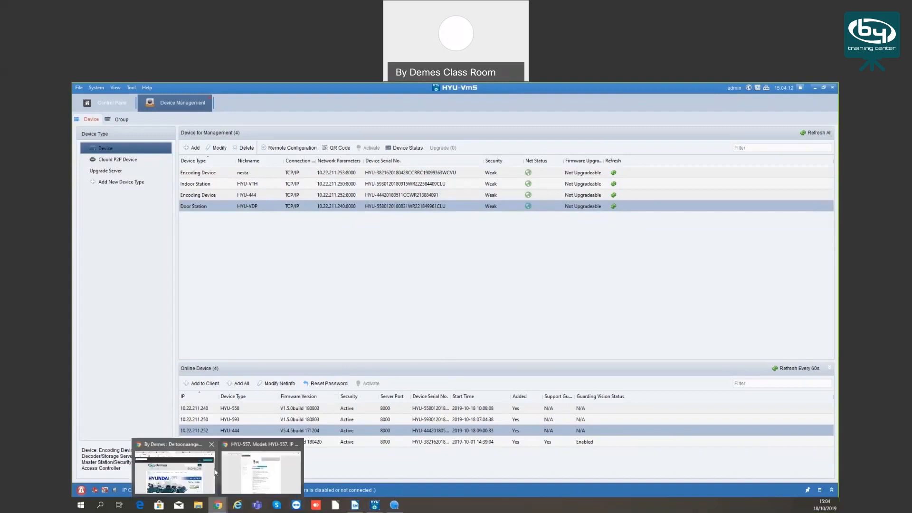
click(252, 474)
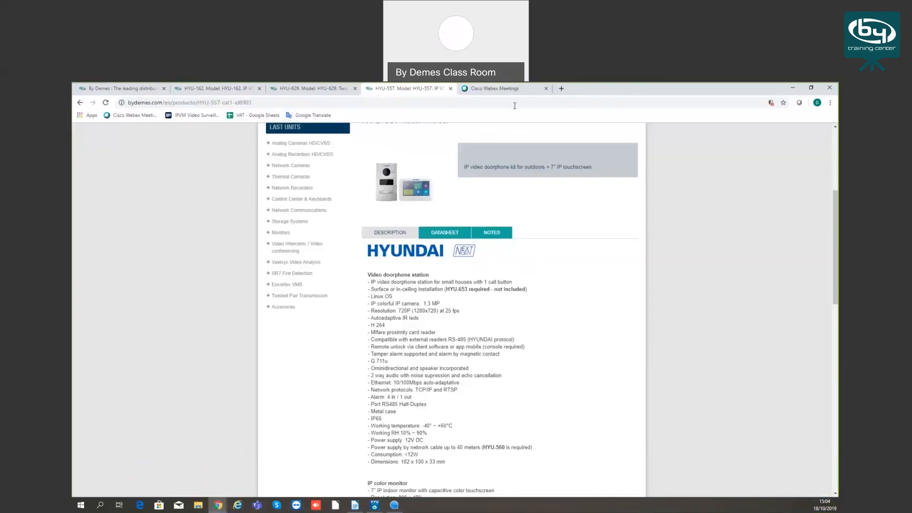
Open the Hyundai Security website, hyundai-security.tech, in a new browser tab
click(562, 90)
text(hyund)
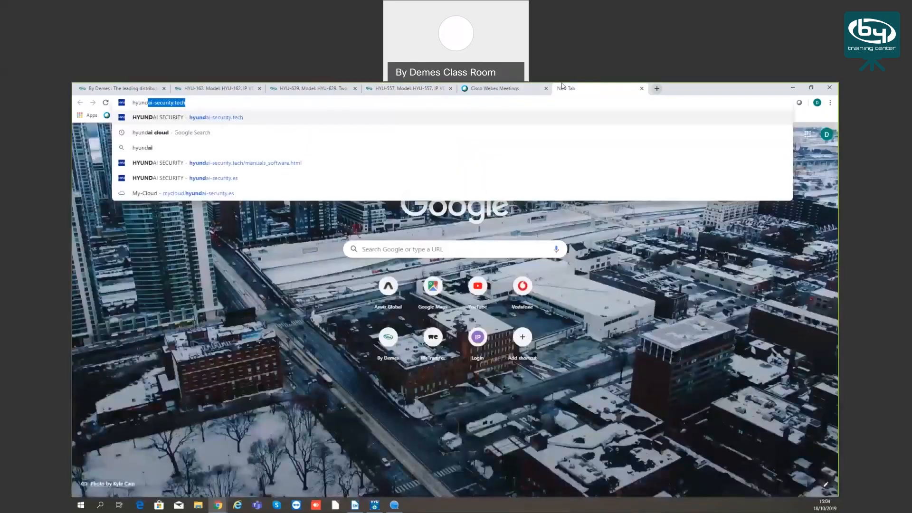
text(ai)
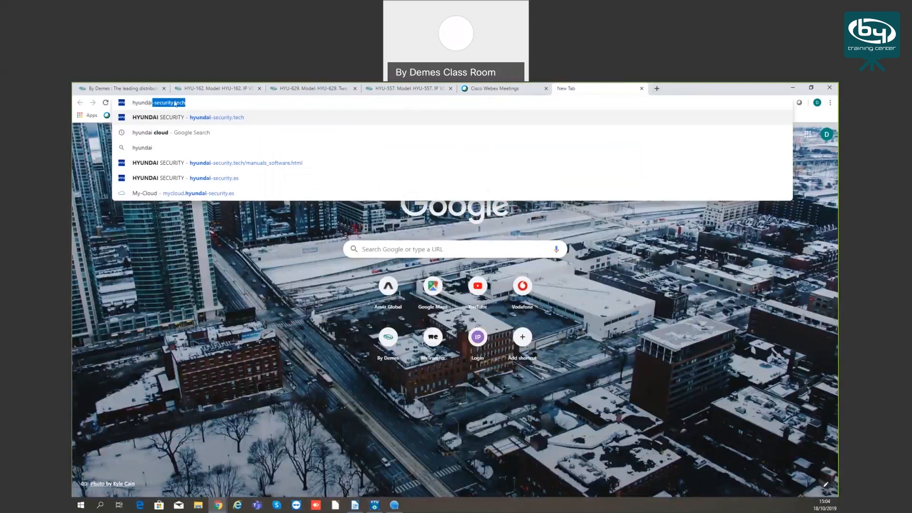
click(194, 118)
Open the site's Download Center and look through its manuals for the HYU-VMS entry under App Software
scroll(485, 285, down, 4)
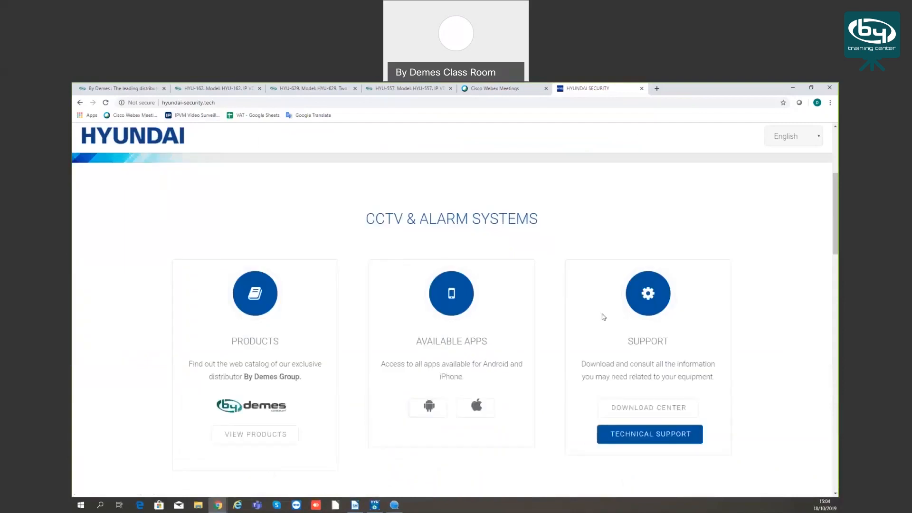
scroll(631, 362, down, 1)
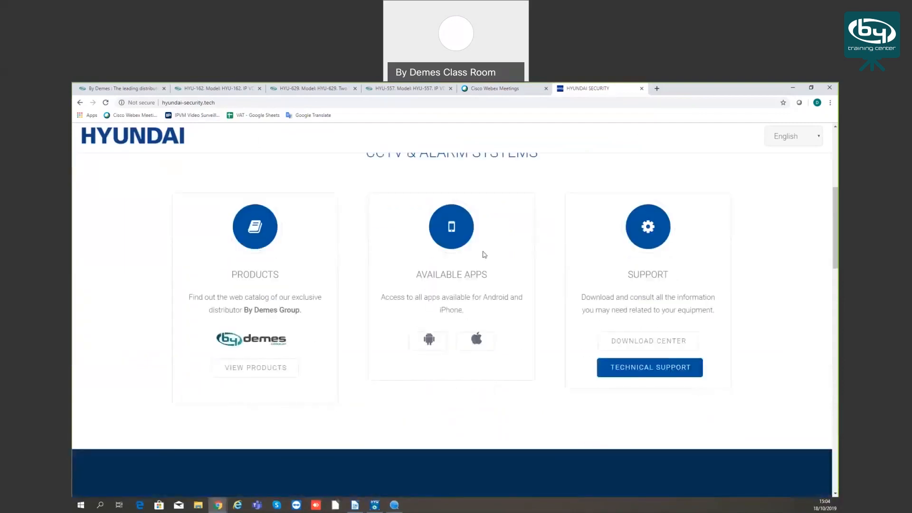
click(649, 342)
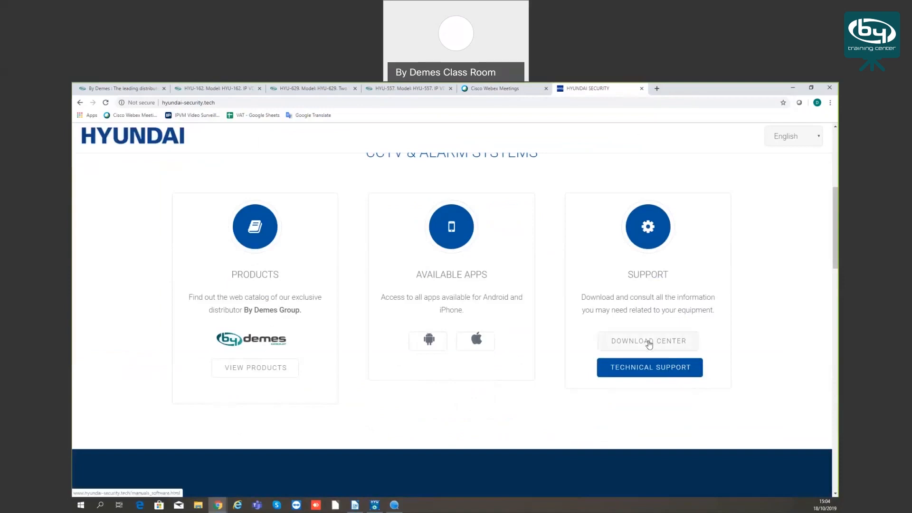
scroll(357, 333, down, 1)
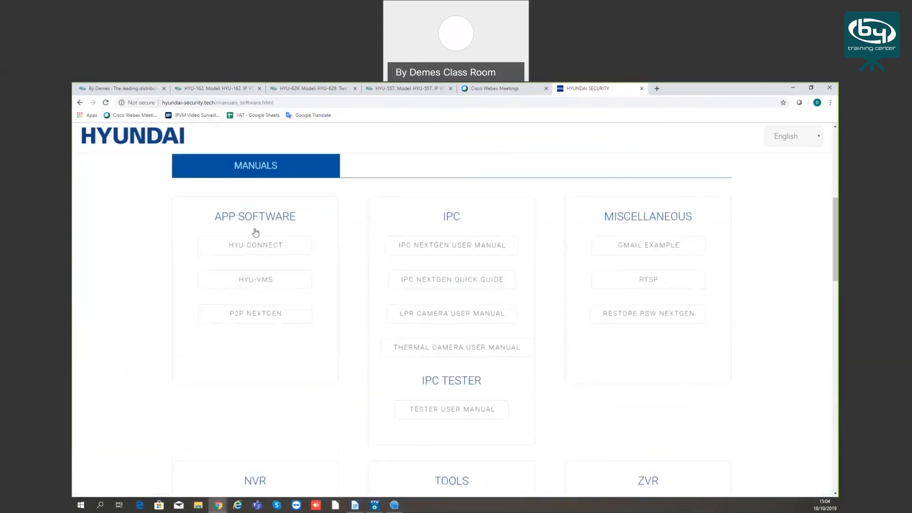
scroll(255, 231, up, 1)
scroll(475, 289, down, 2)
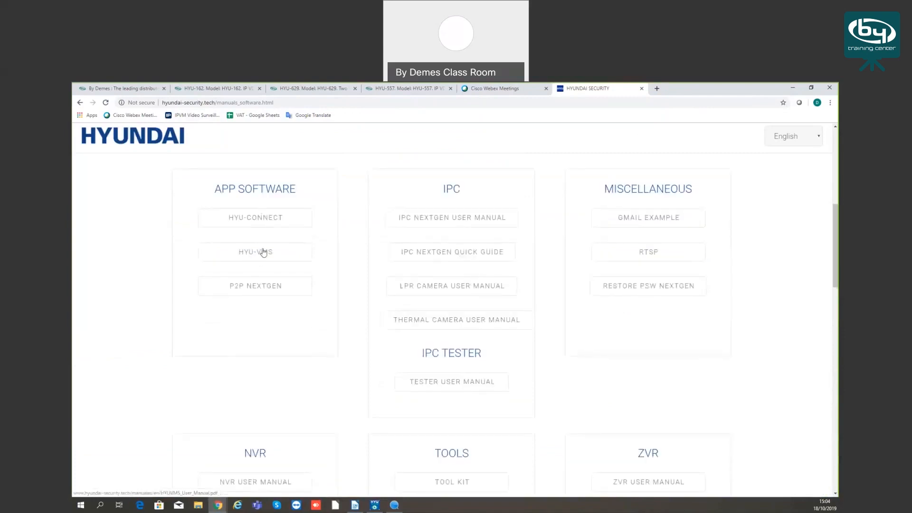
Close the Hyundai Security site and switch to HYU-VmS with its device management view
click(641, 89)
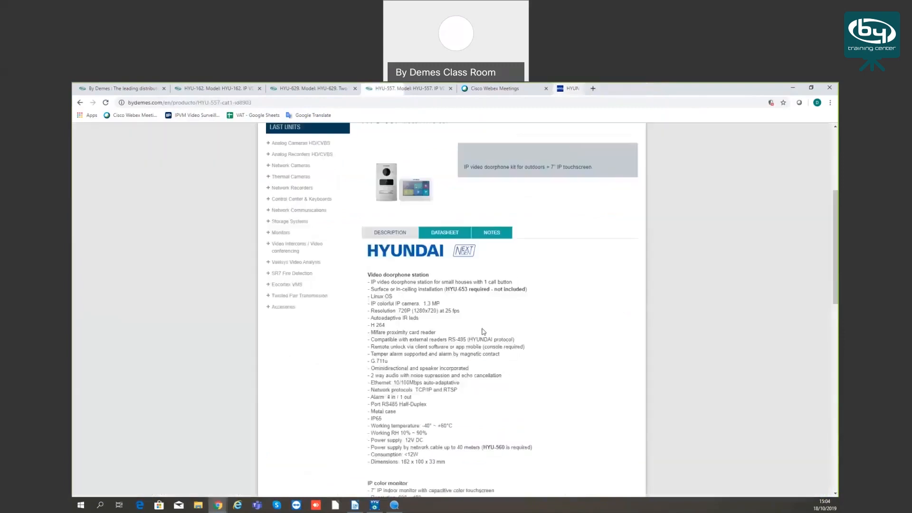
click(375, 505)
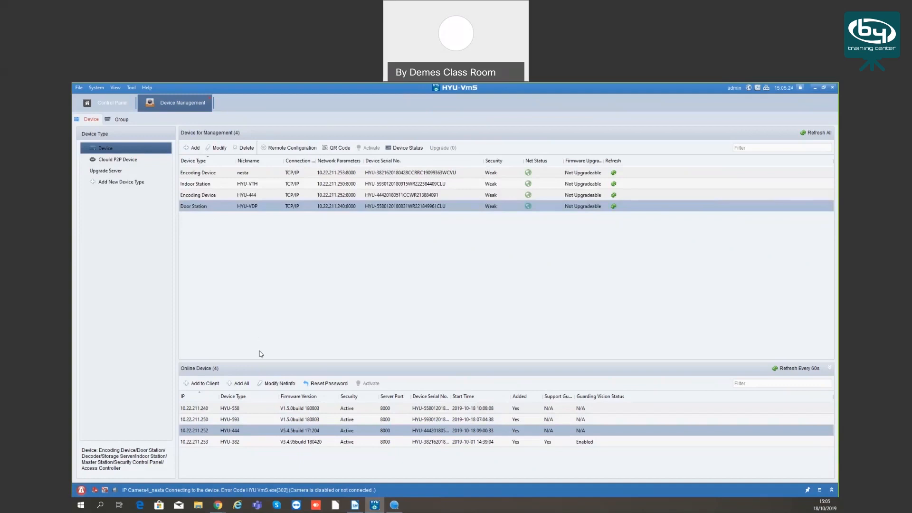
Restore all default parameters of the HYU-VDP door station through its remote configuration
click(208, 195)
click(205, 185)
click(206, 173)
click(206, 207)
click(291, 149)
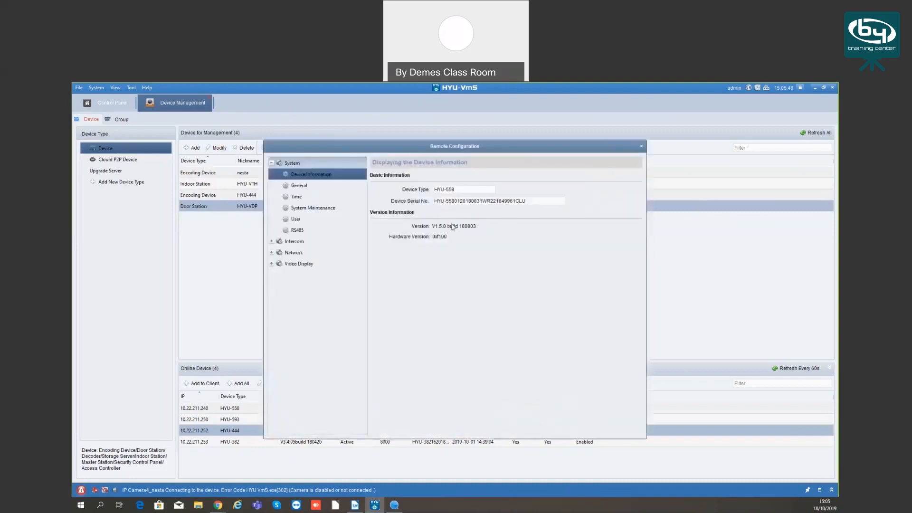
click(304, 209)
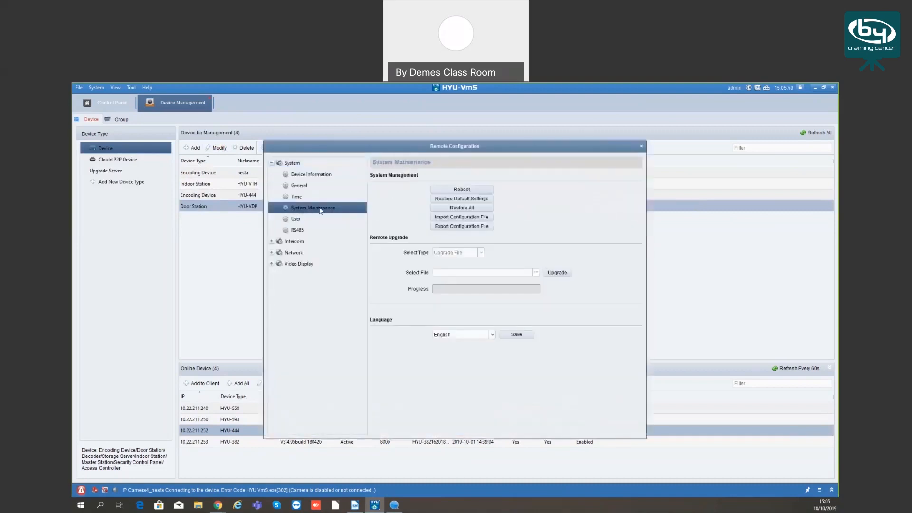
click(460, 209)
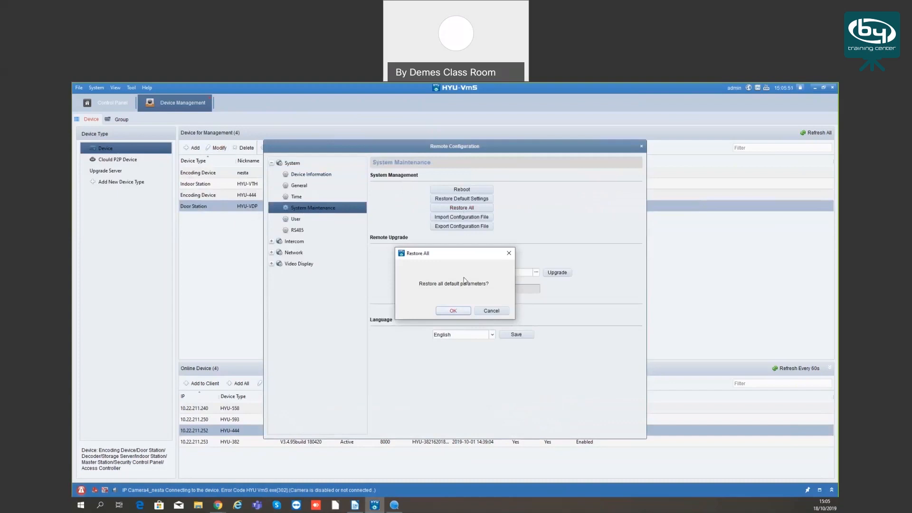
click(454, 312)
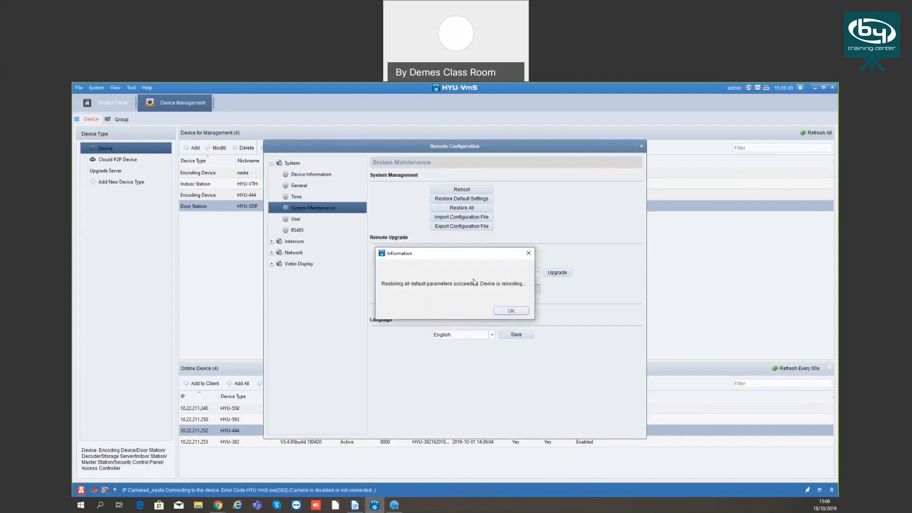
click(503, 310)
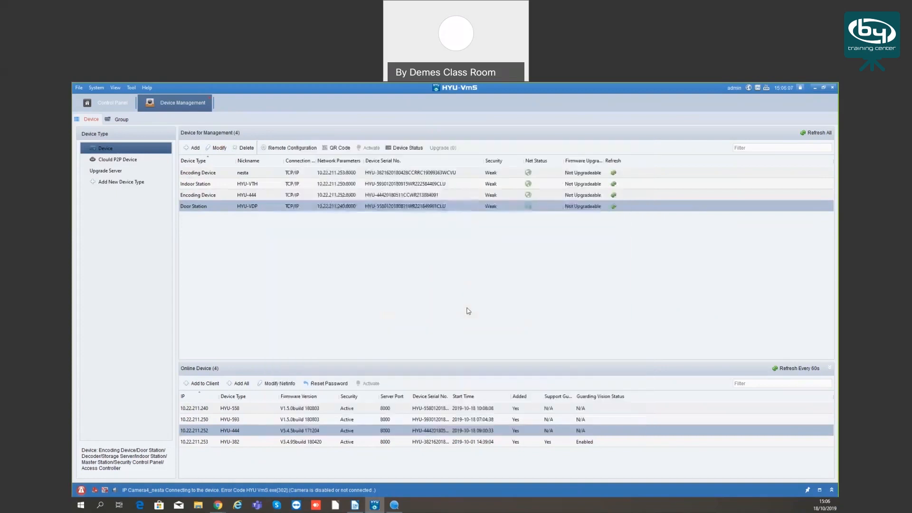
Refresh the online device list and delete the HYU-VDP door station from the managed devices
click(794, 369)
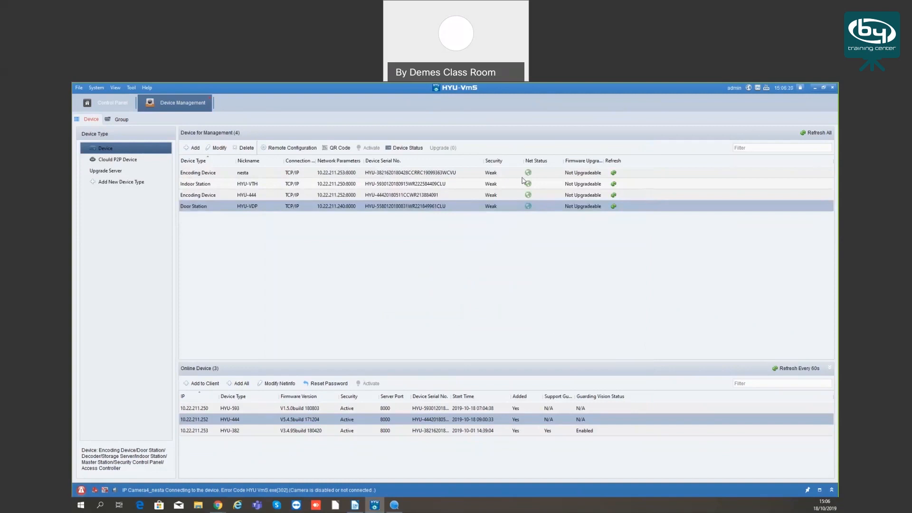
click(791, 368)
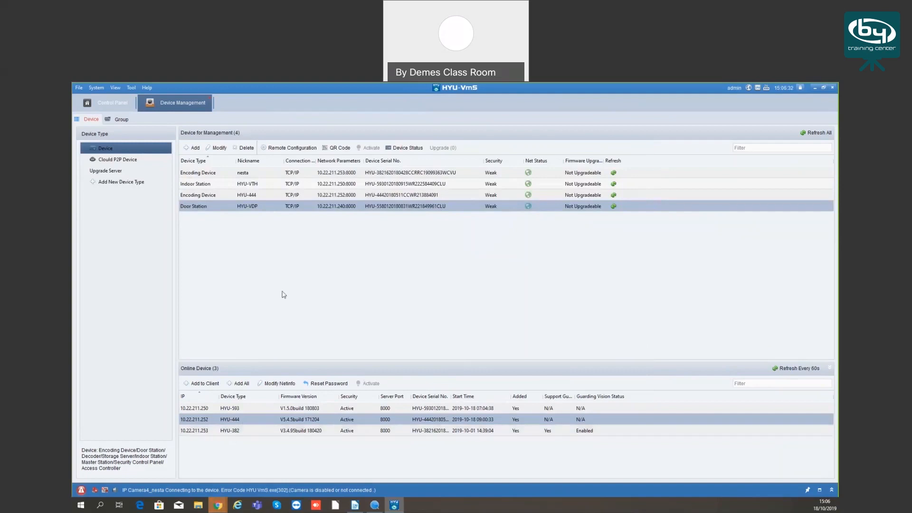
click(242, 195)
click(241, 208)
click(246, 148)
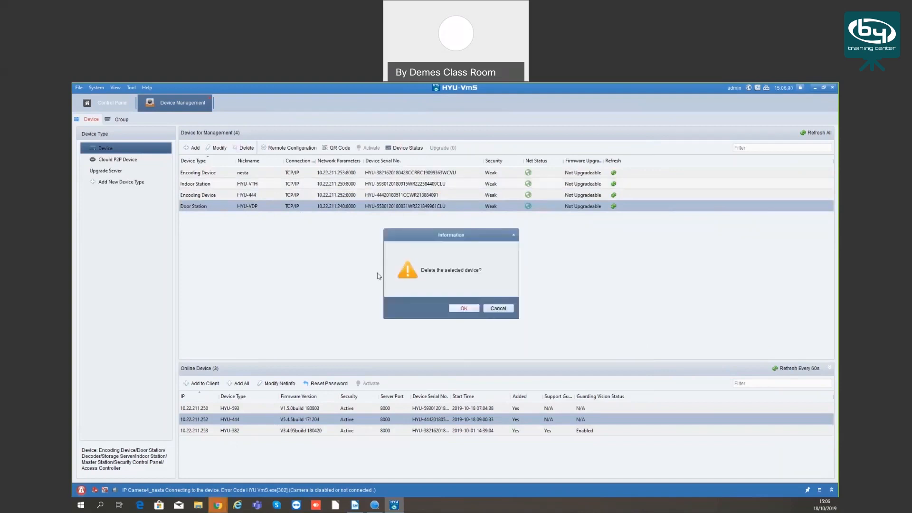
click(475, 309)
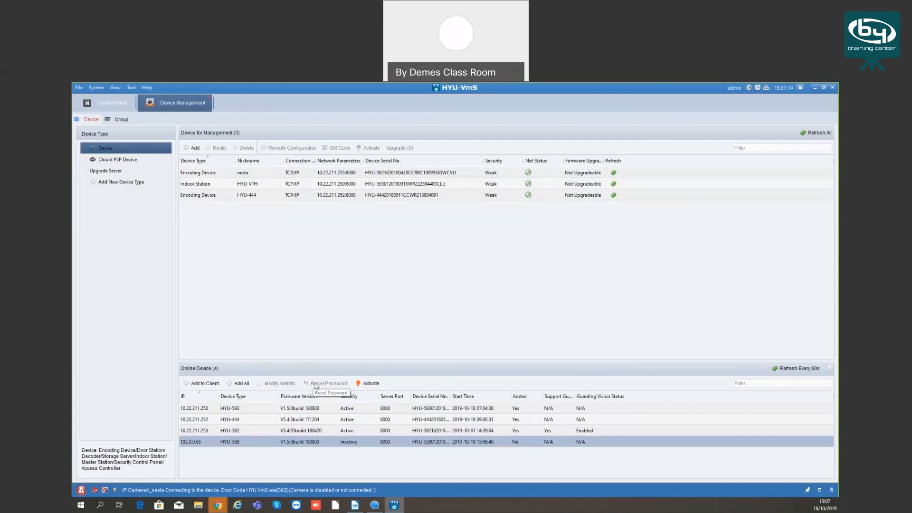
Activate the inactive HYU-558 door station at 192.0.0.65, entering and confirming a new admin password
click(370, 386)
click(430, 255)
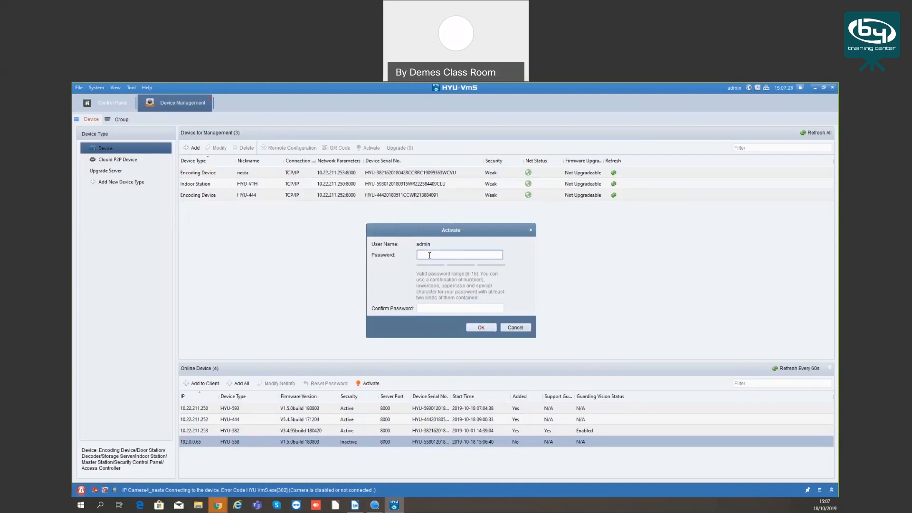
text(admin1234)
key(Tab)
text(admin1234)
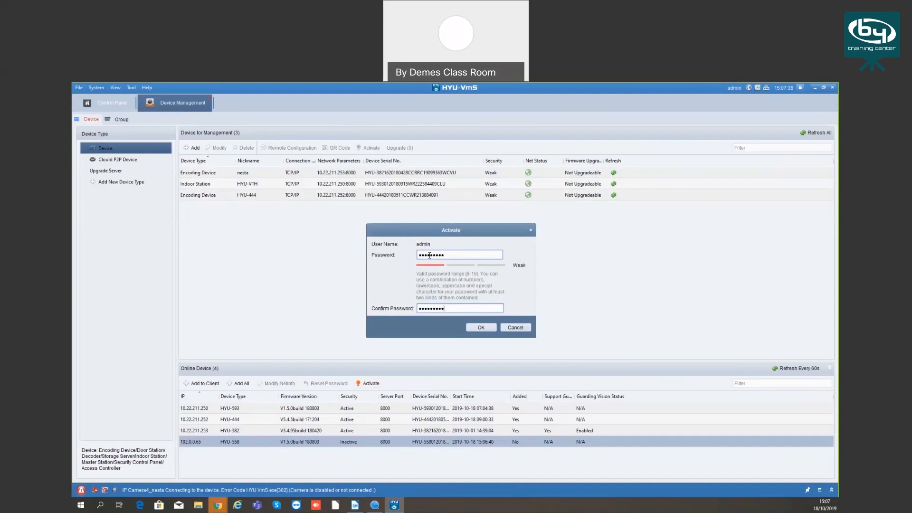
click(481, 328)
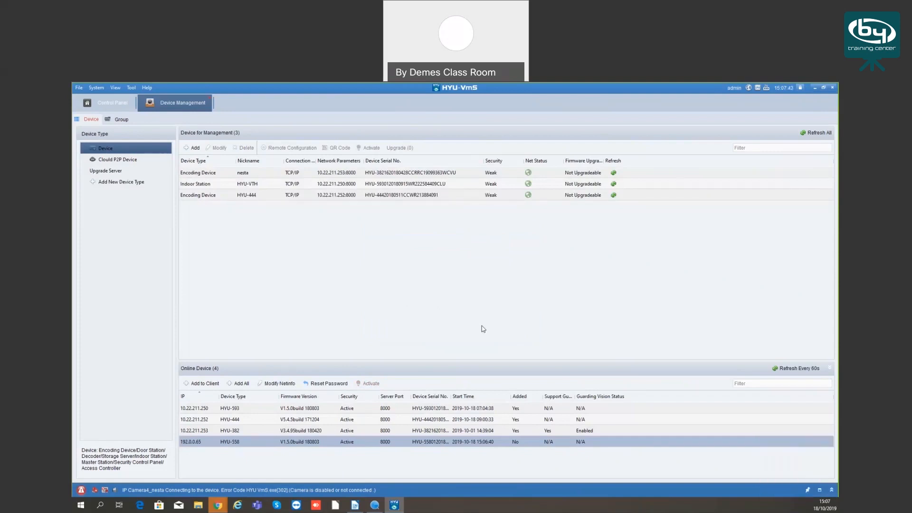
Set the HYU-558's IP address to 10.22.211.240 in its network parameters
click(344, 384)
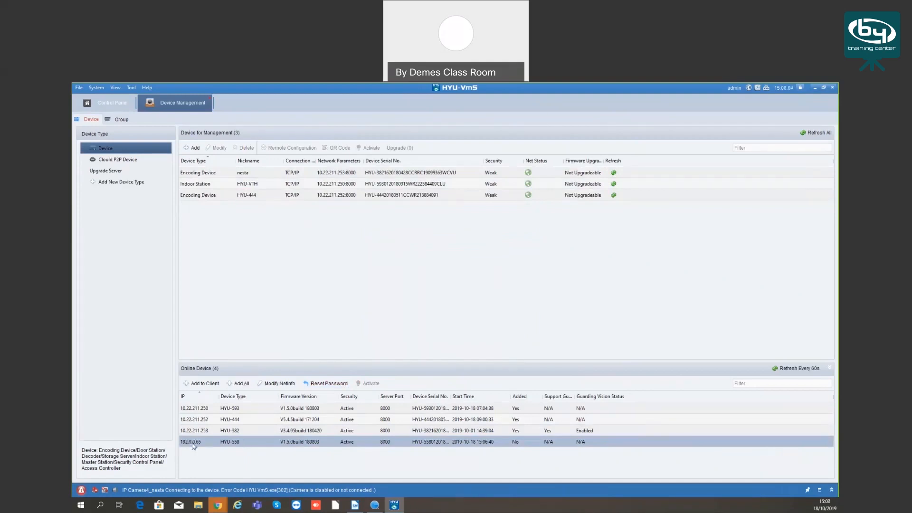
click(279, 384)
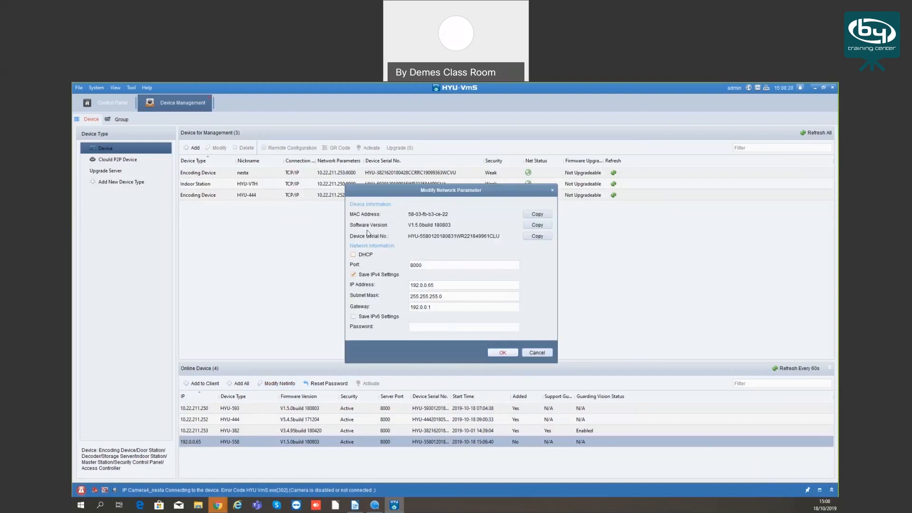
click(434, 285)
drag(434, 285, 414, 284)
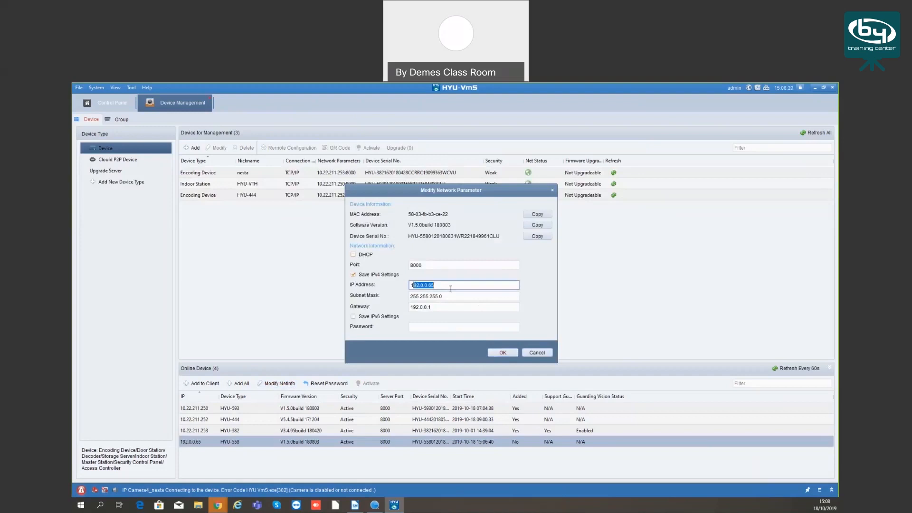
key(BackSpace)
key(BackSpace)
text(10.22.211.240)
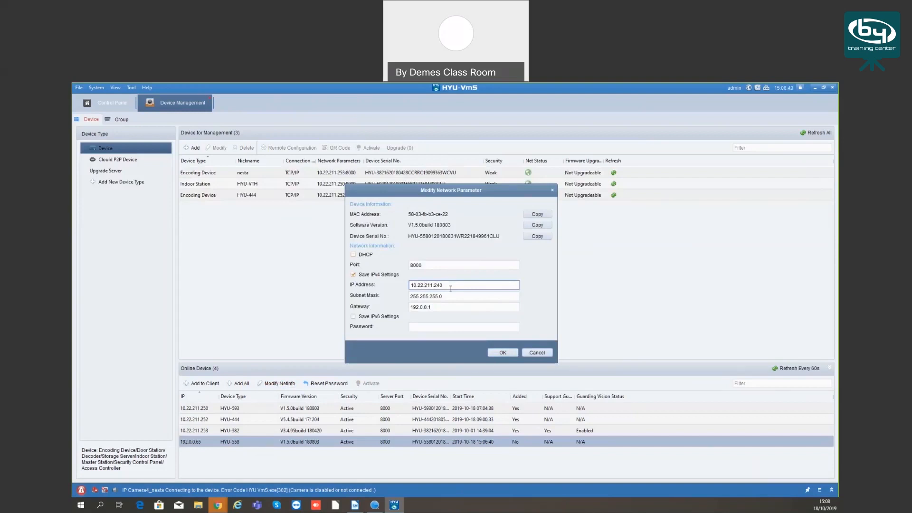
Set the HYU-558's gateway to 10.22.211.1 and apply the network parameters with the device password
key(Tab)
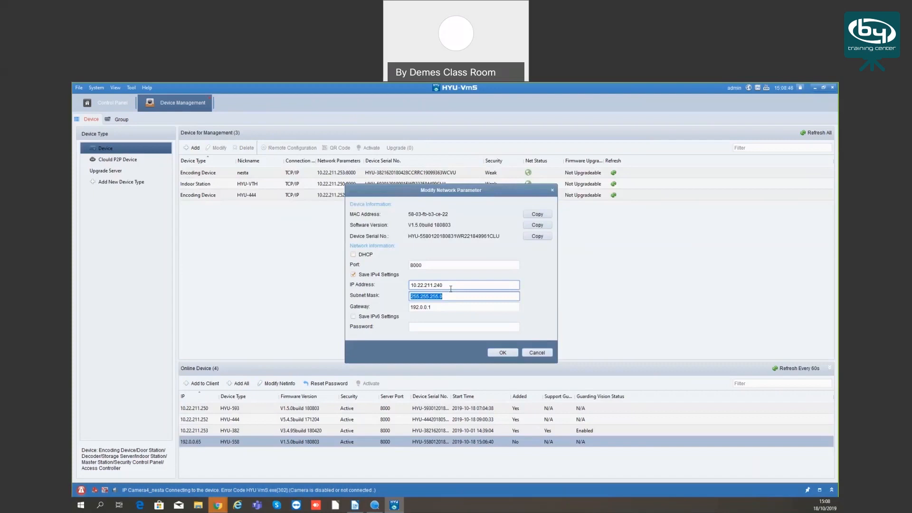
key(Tab)
text(10)
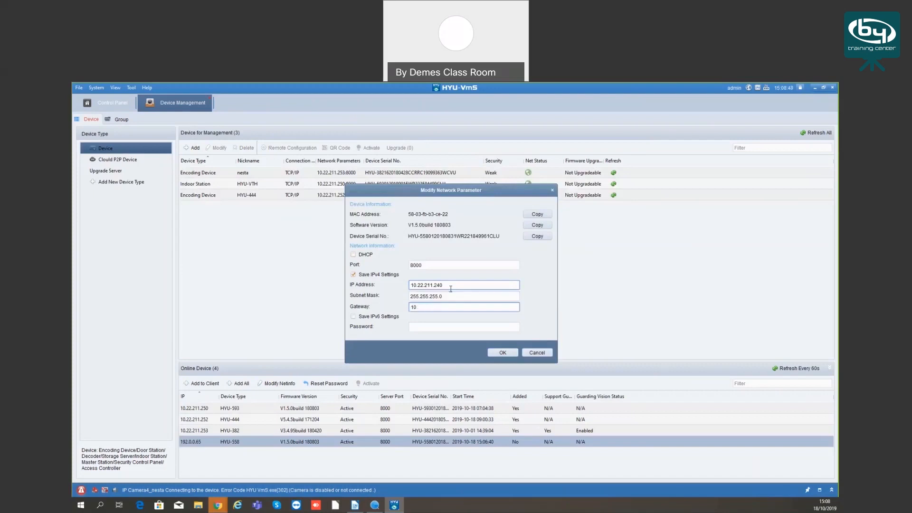
text(.22.211)
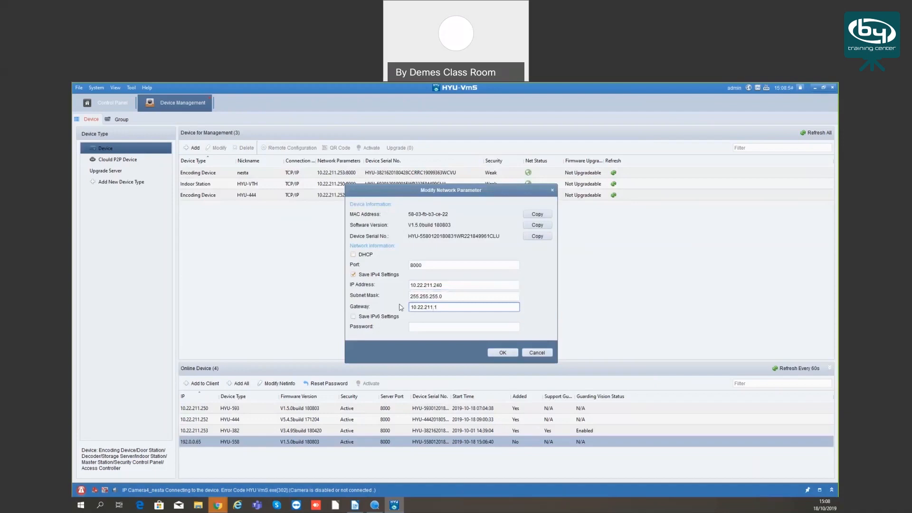
text(.1)
key(Tab)
text(******)
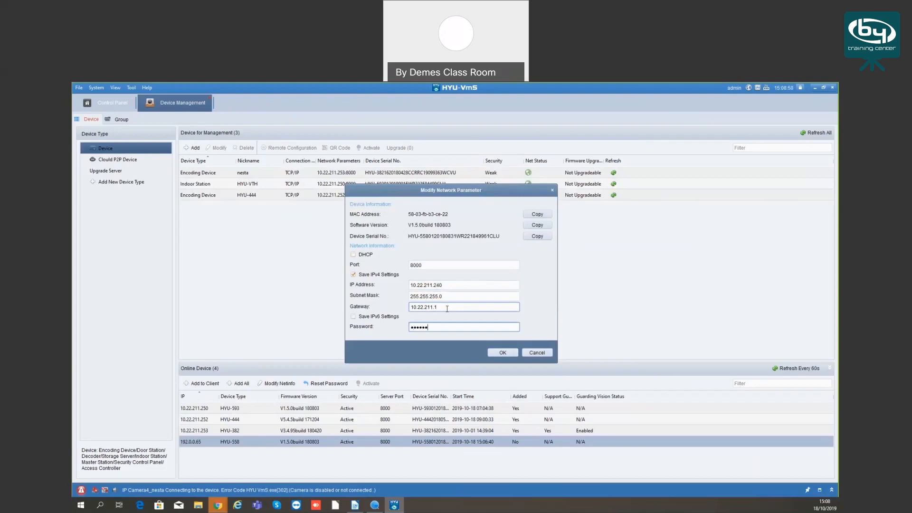
text(***)
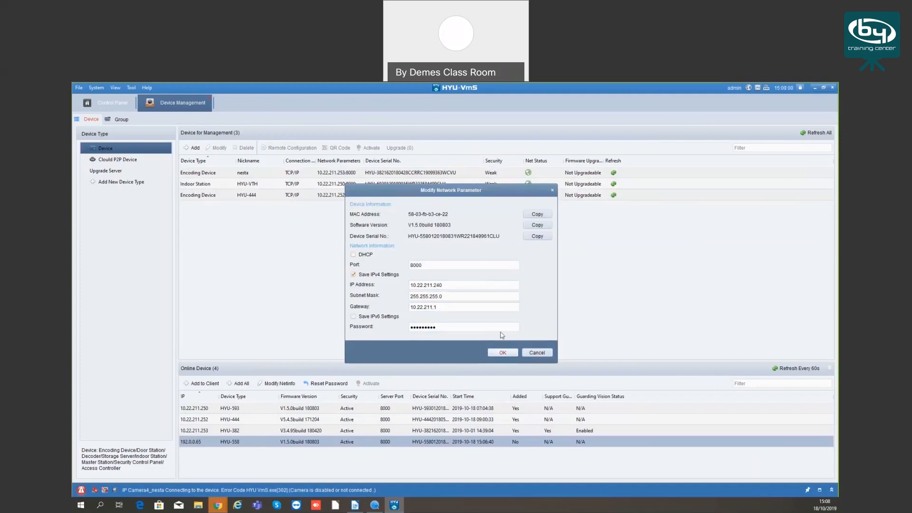
key(Return)
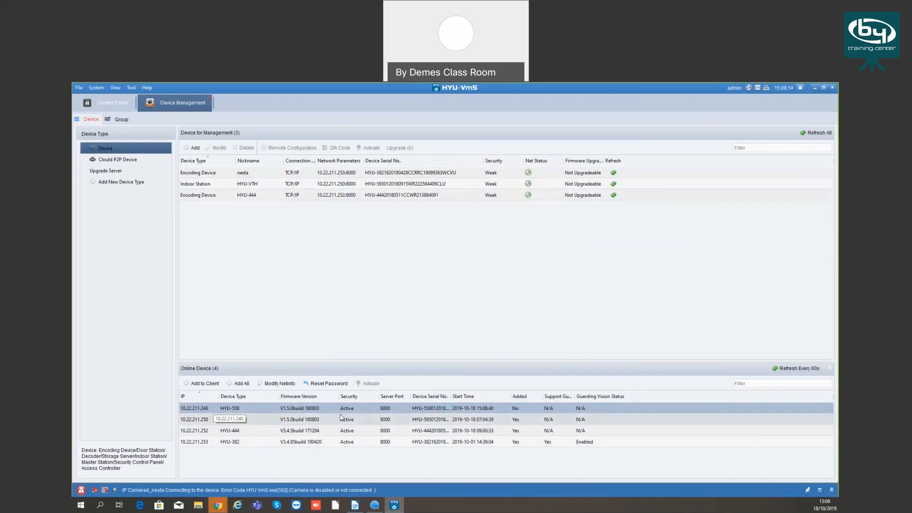
Add the HYU-558 at 10.22.211.240 to the client with the nickname HYU-VDP and the device password
click(212, 385)
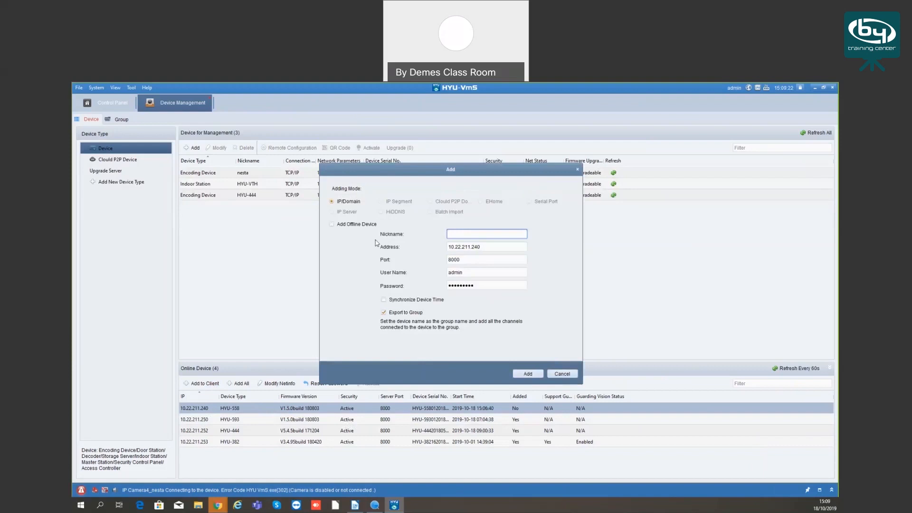
text(HYU-VDP)
click(482, 281)
drag(482, 281, 381, 286)
text(•••••)
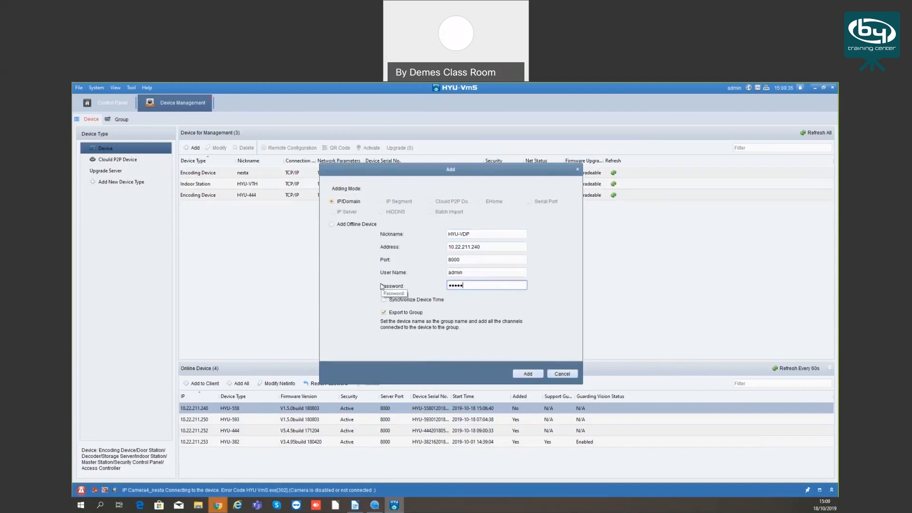
text(••••)
click(527, 374)
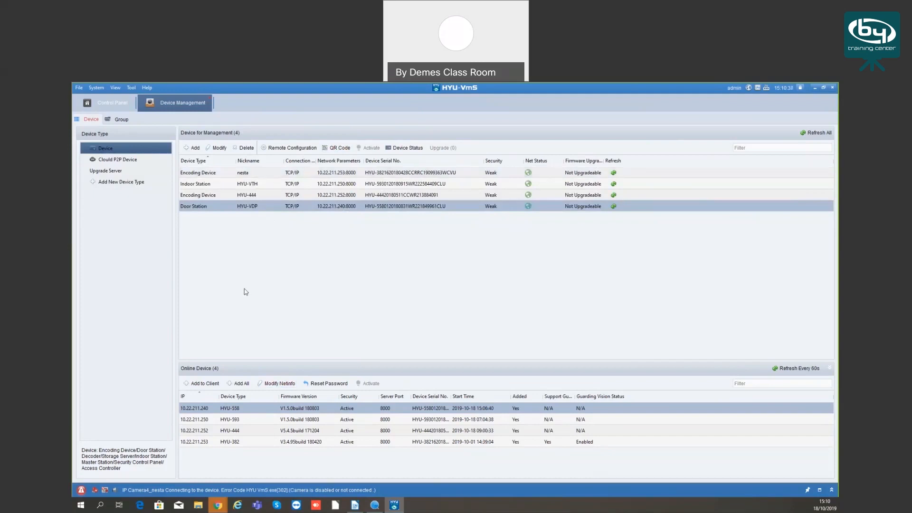
Open the HYU-VDP door station's remote configuration and view its device information and general parameters
click(290, 148)
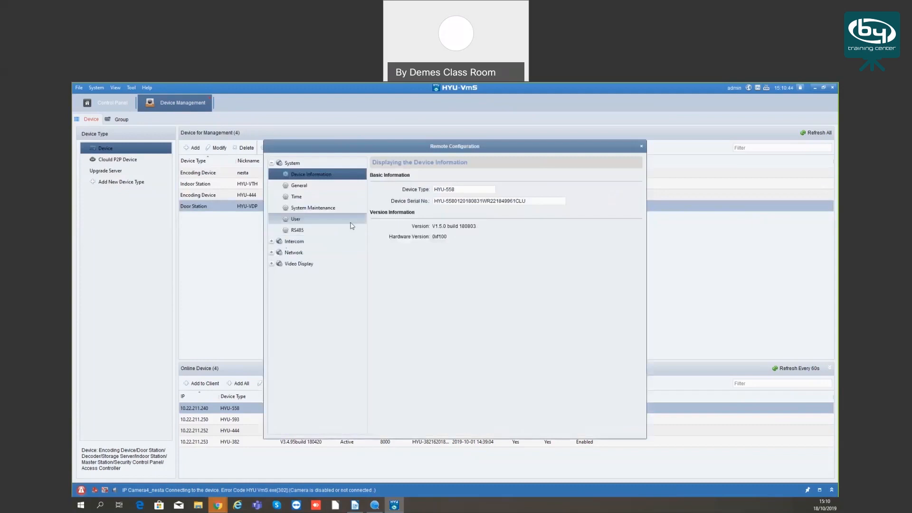
drag(366, 149, 363, 148)
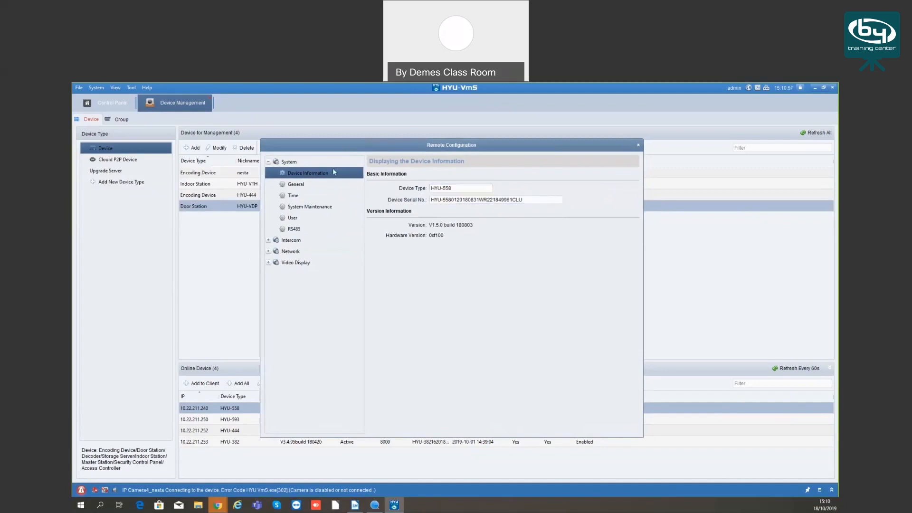
click(297, 186)
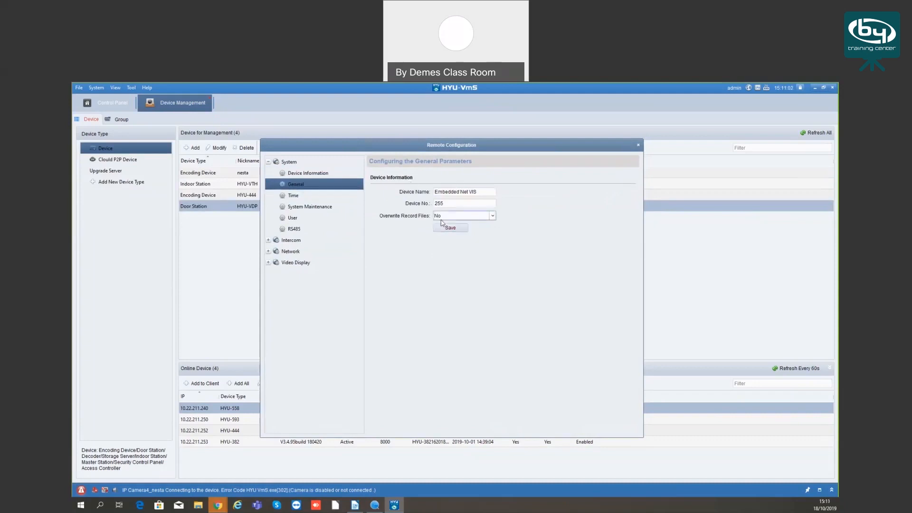
Set the door station's time zone to (GMT) Dublin, Edinburgh, London, Casablanca and save the time settings
click(308, 196)
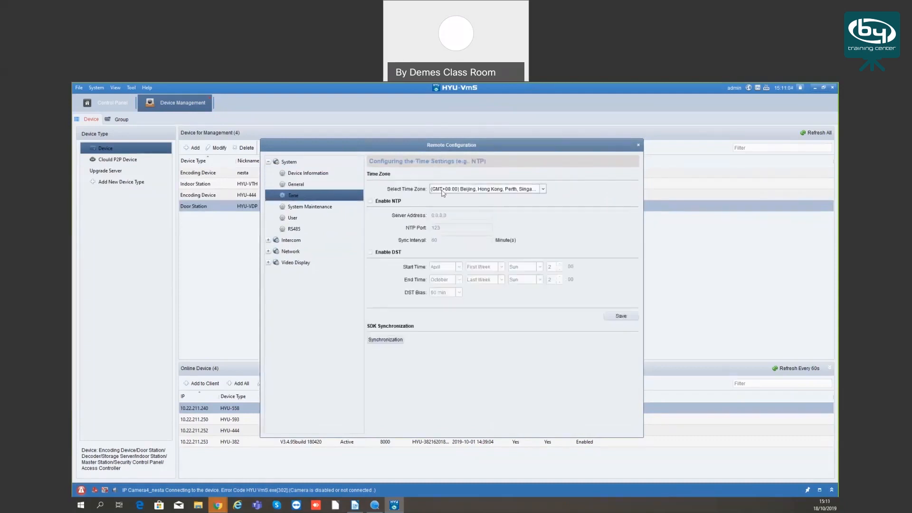
click(475, 189)
scroll(475, 218, up, 2)
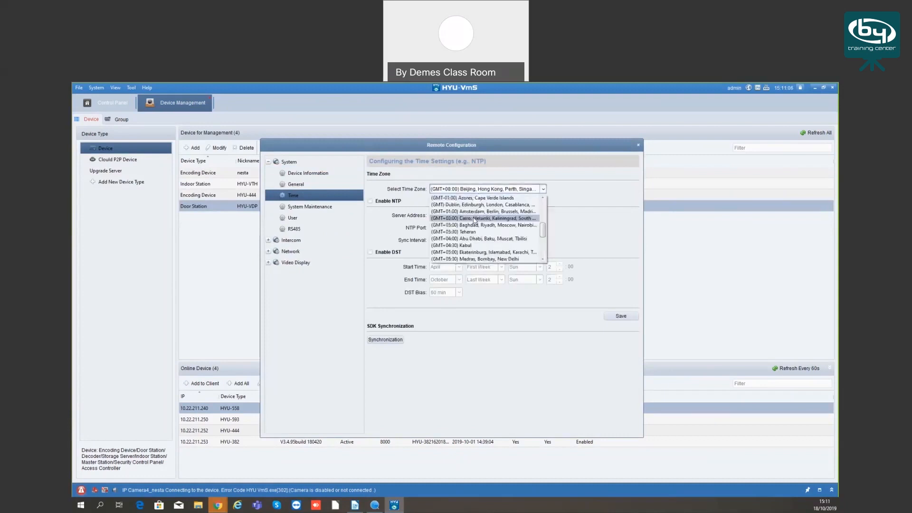
click(475, 205)
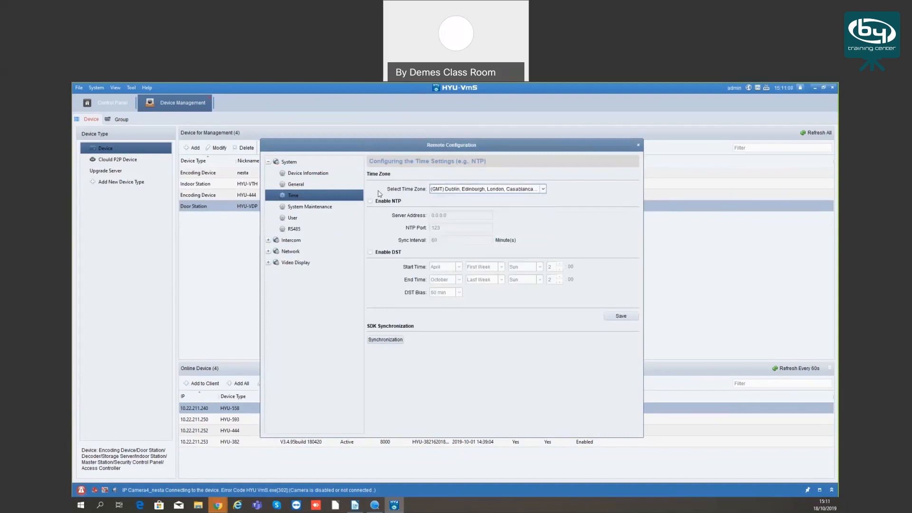
click(611, 318)
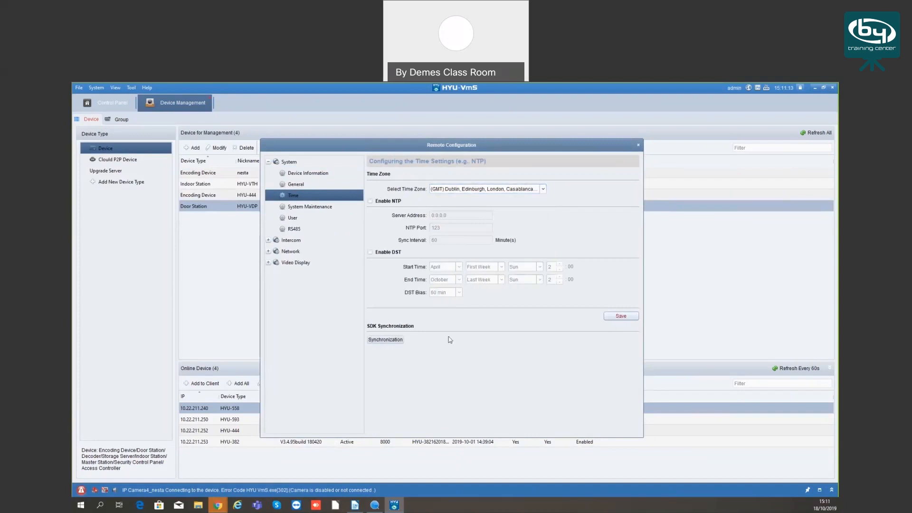
View the door station's system maintenance settings and look through the available device languages
click(302, 208)
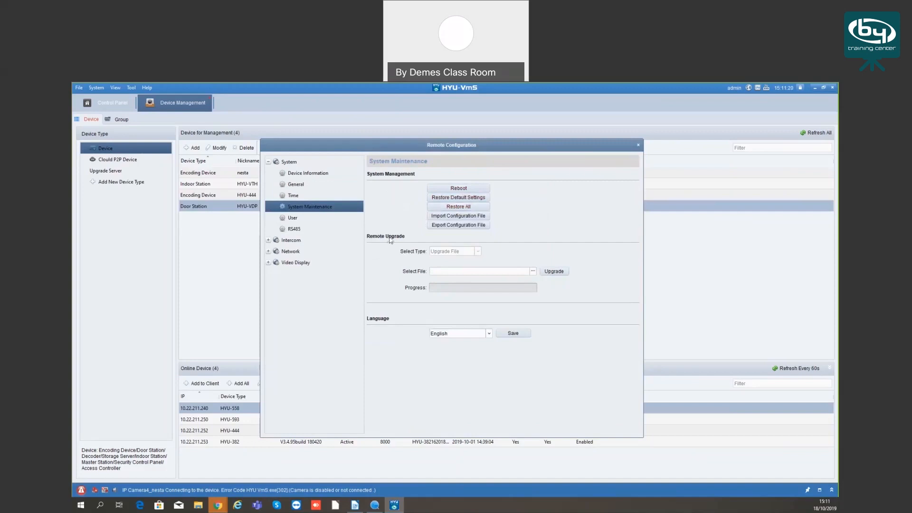
click(444, 334)
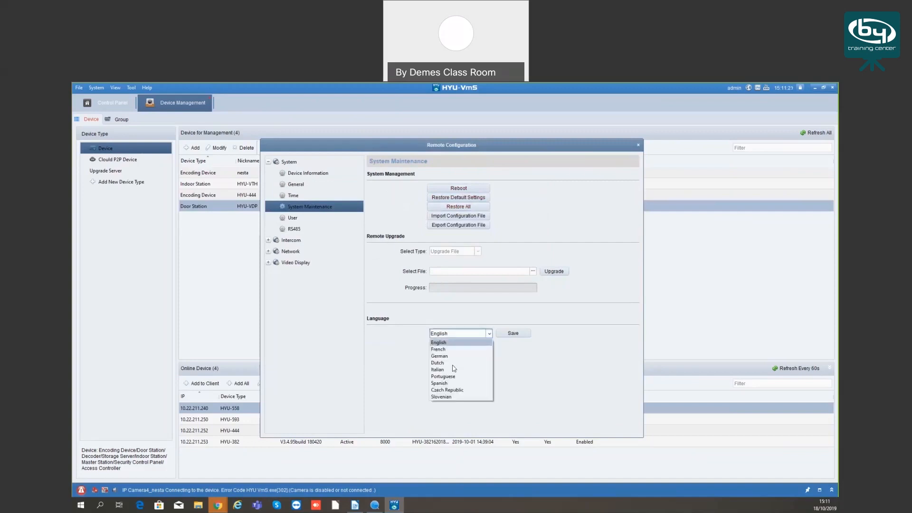
click(403, 376)
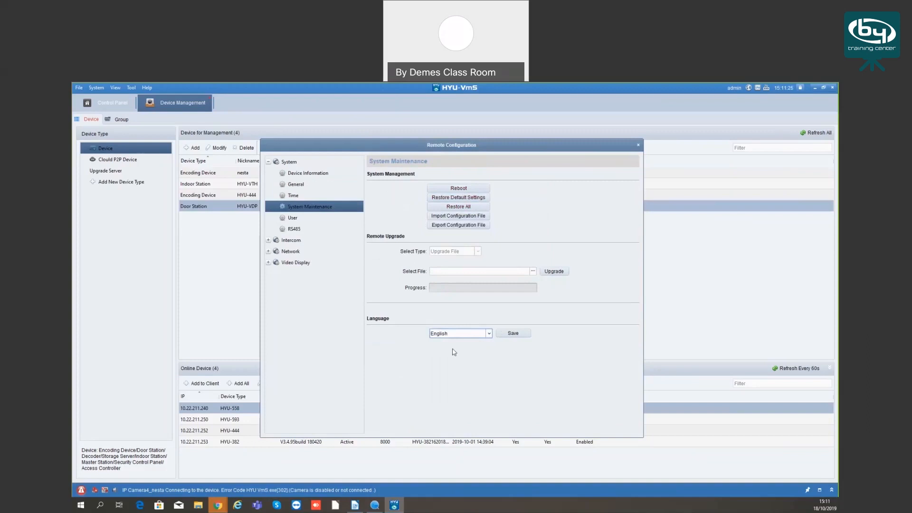
View the door station's user accounts and RS485 serial port settings
click(287, 218)
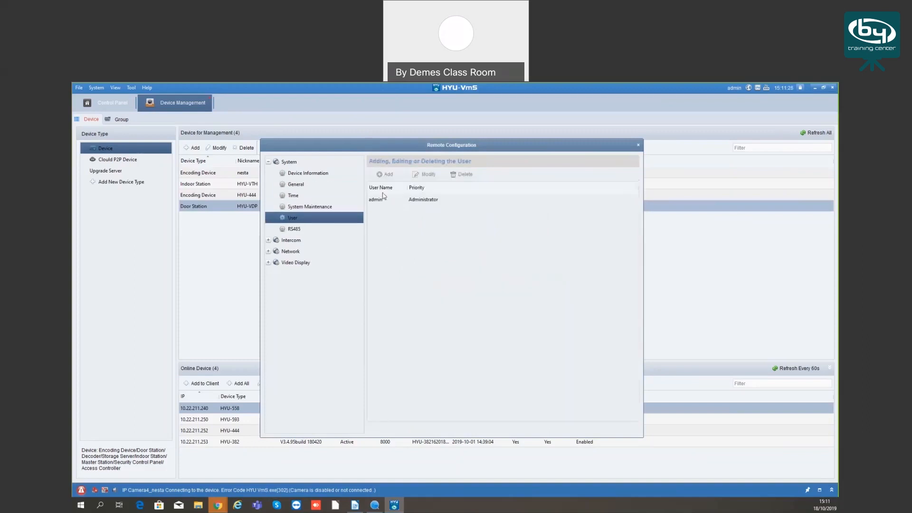
click(295, 229)
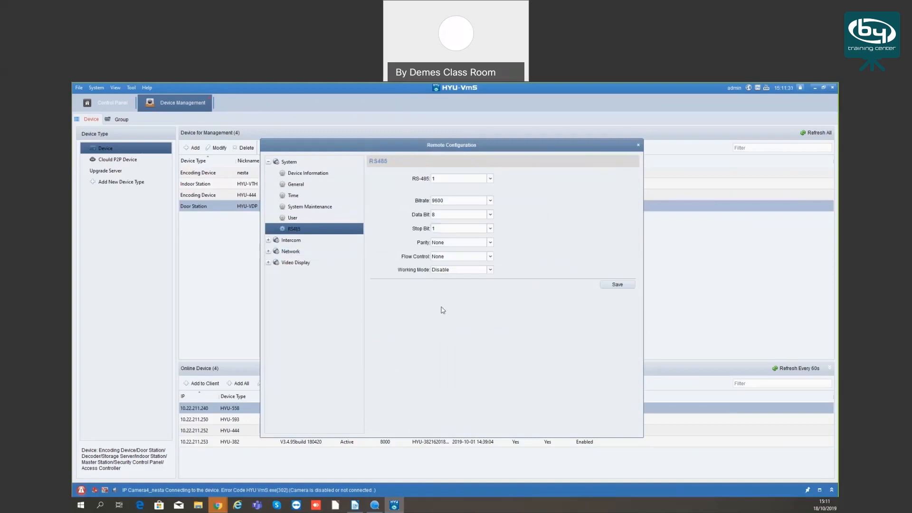
click(268, 162)
View the door station's intercom ID configuration with its device type options, and the time parameters
click(268, 173)
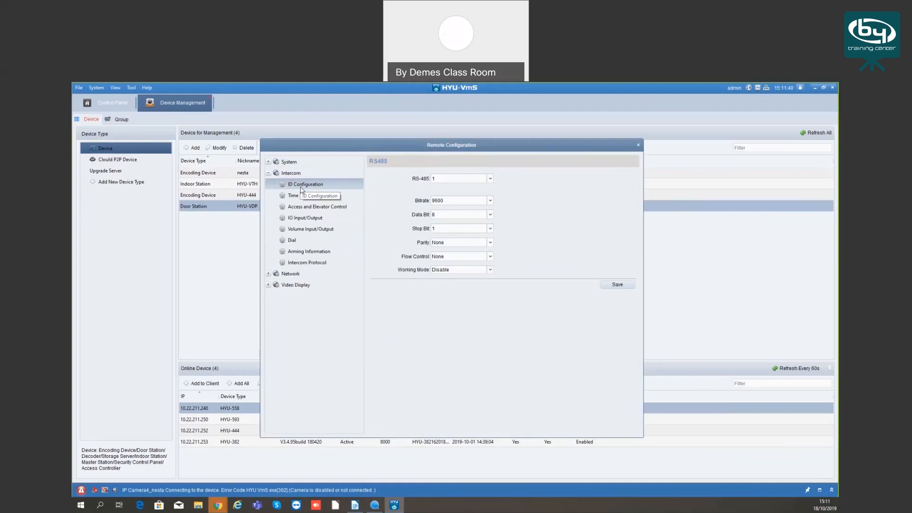
click(301, 188)
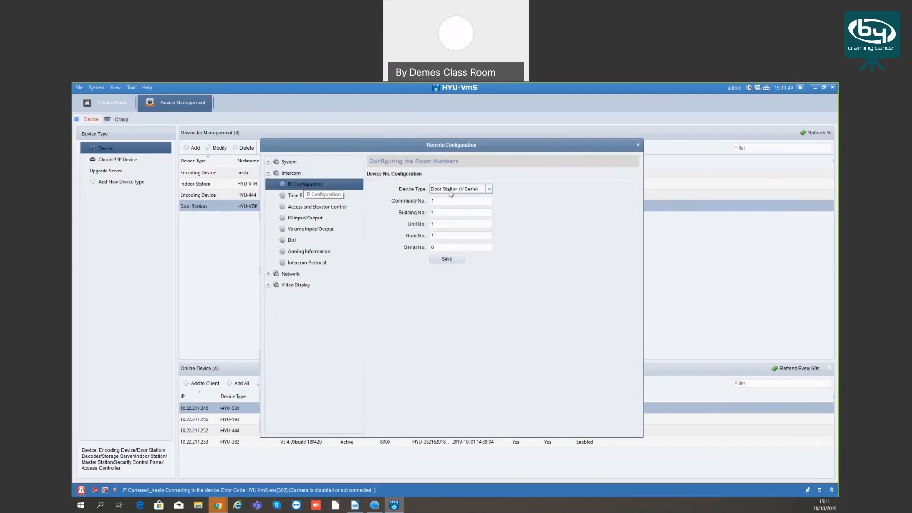
click(482, 189)
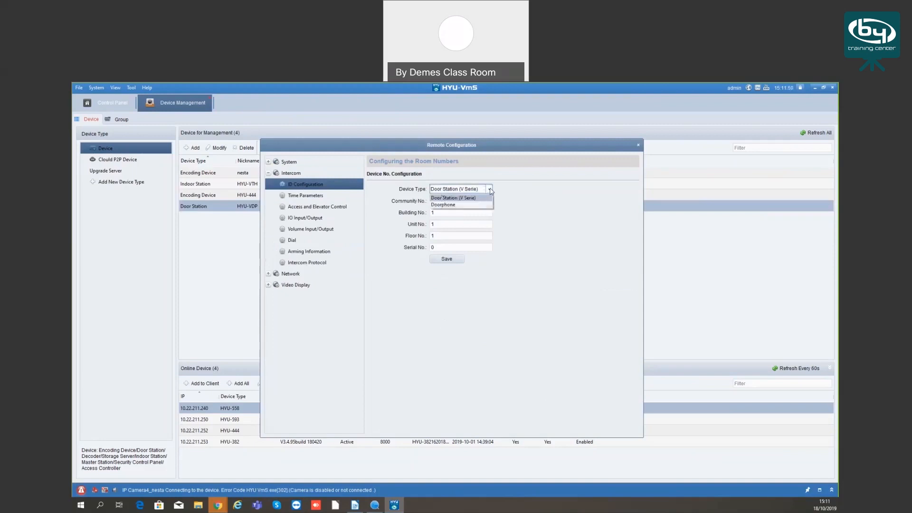
click(490, 190)
click(439, 201)
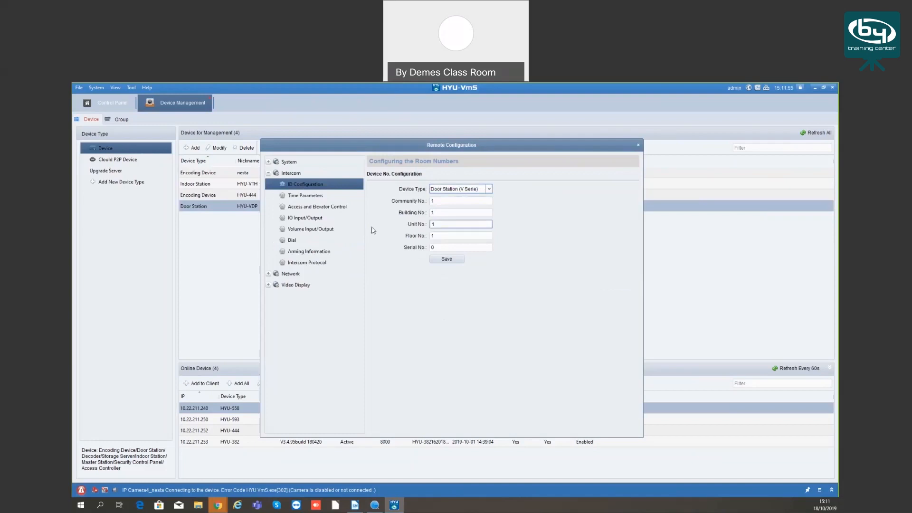
click(314, 197)
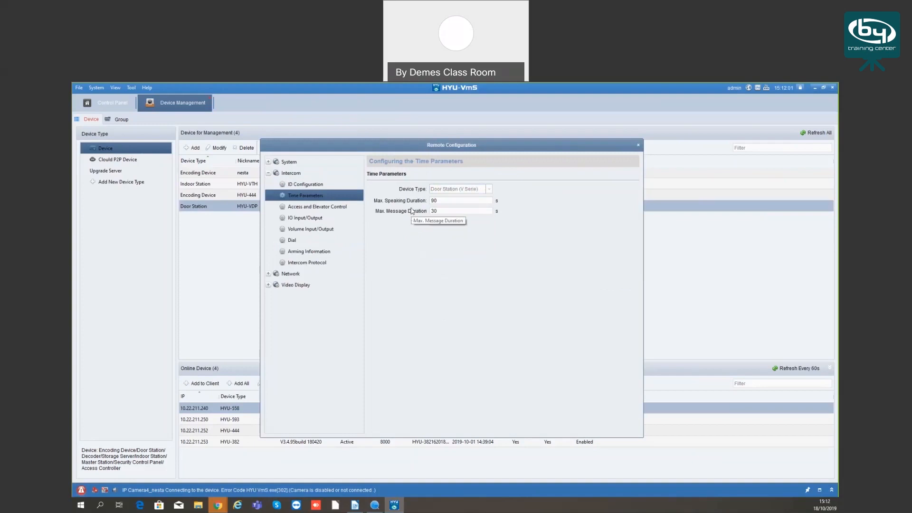
View the door station's access and elevator control settings and the available IO input and output functions
click(317, 207)
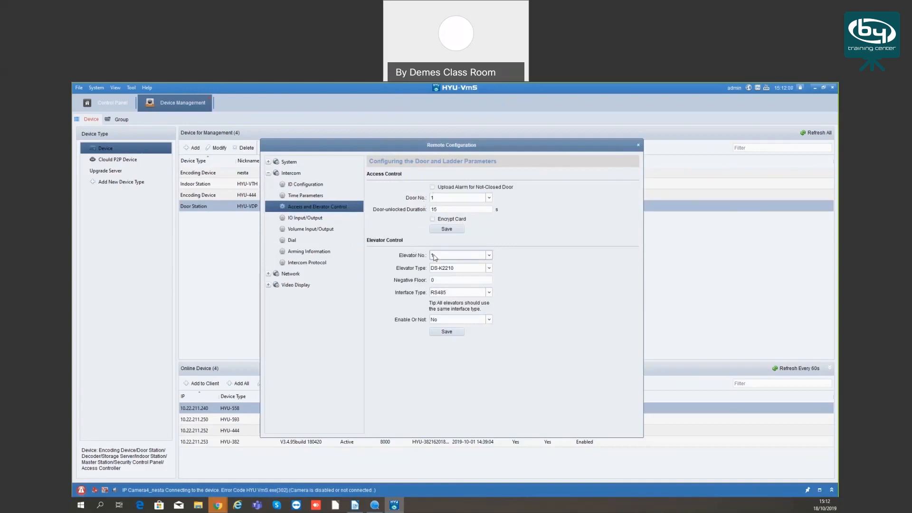
click(313, 221)
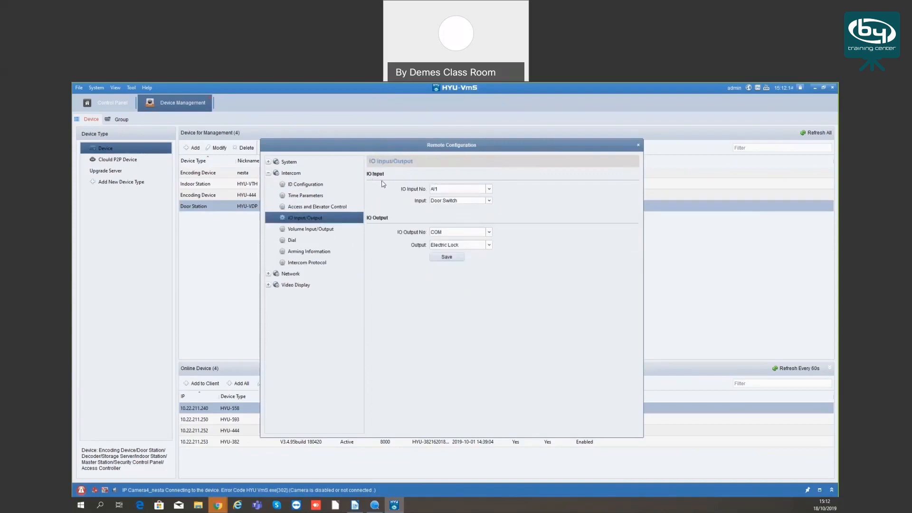
click(445, 246)
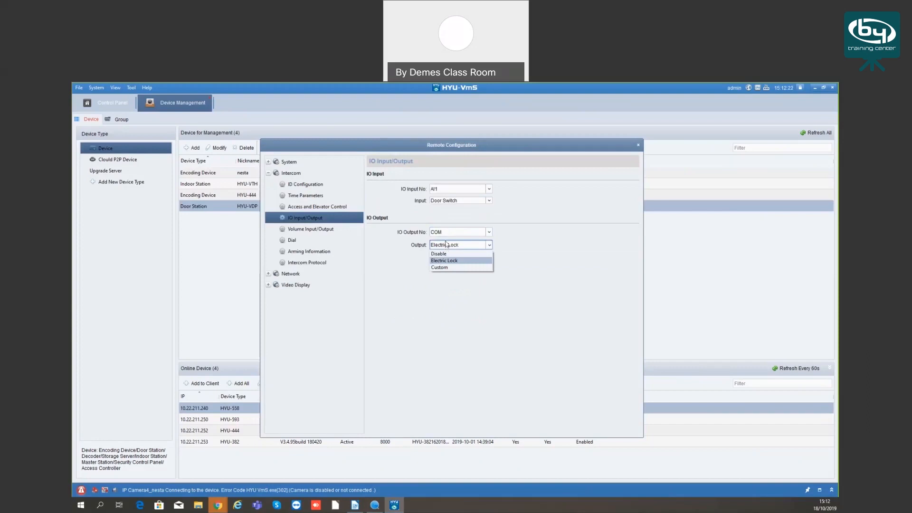
click(447, 245)
click(438, 201)
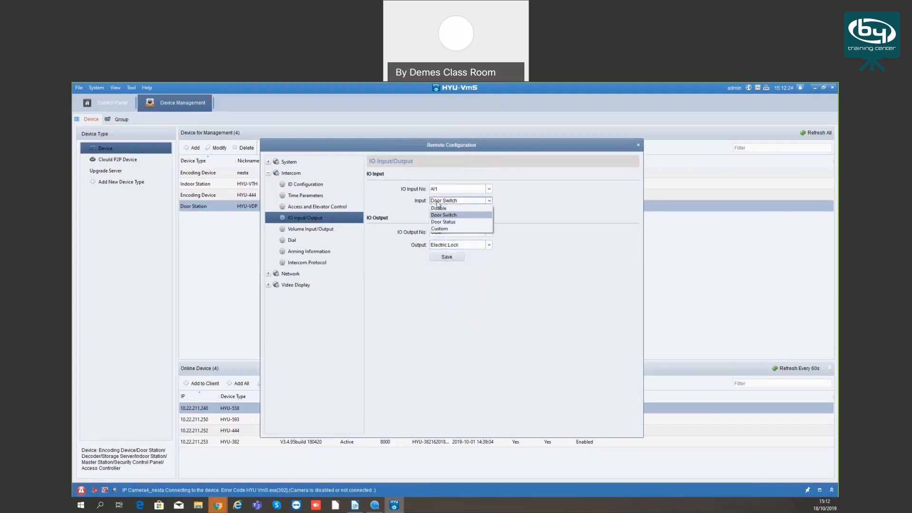
Lower the door station's input and output volume and save the volume settings
click(306, 230)
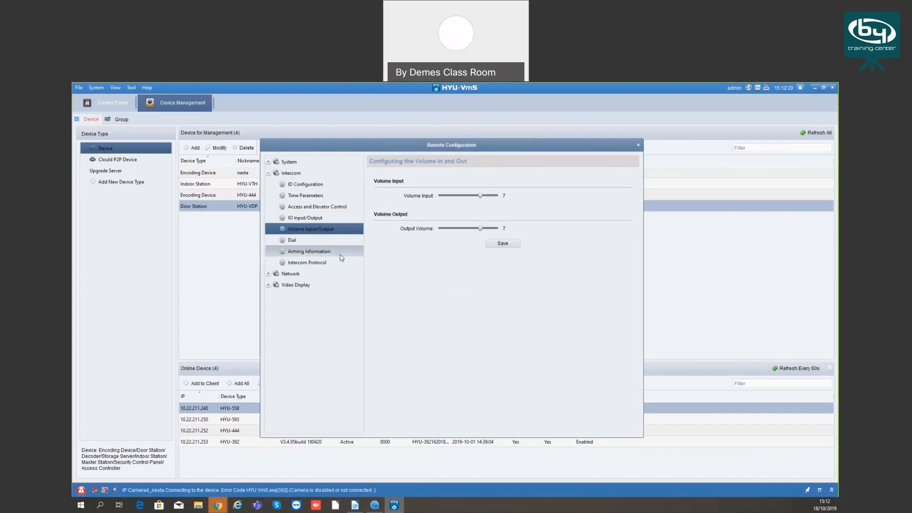
click(293, 242)
click(301, 231)
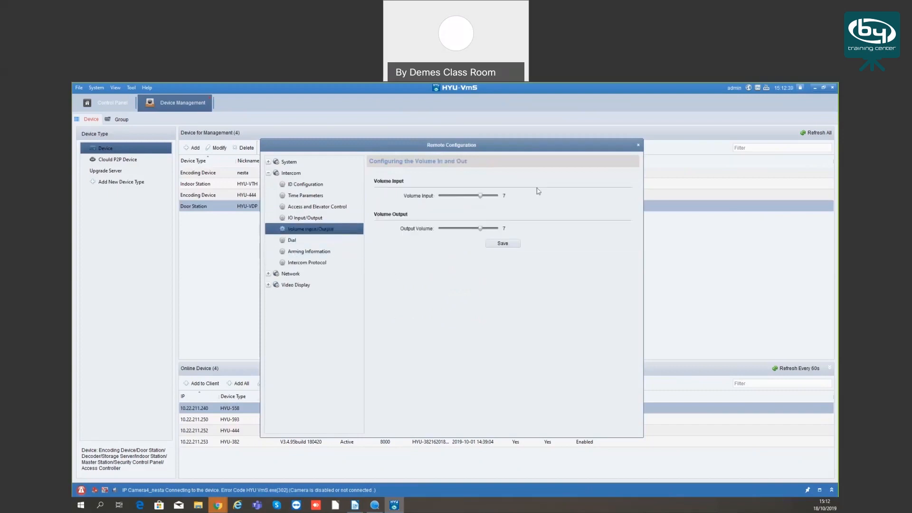
drag(480, 196, 438, 196)
drag(480, 228, 444, 229)
click(498, 246)
View the door station's dial settings, arming information and intercom protocol
click(292, 240)
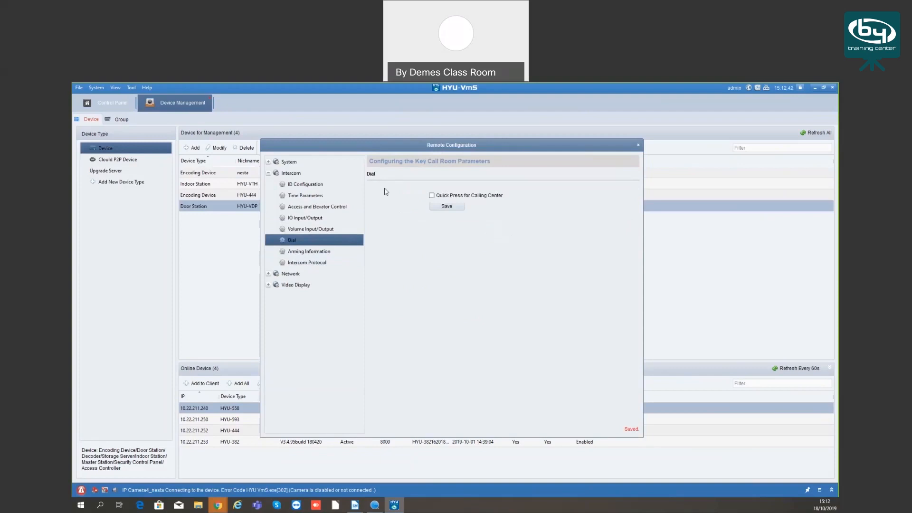
click(312, 252)
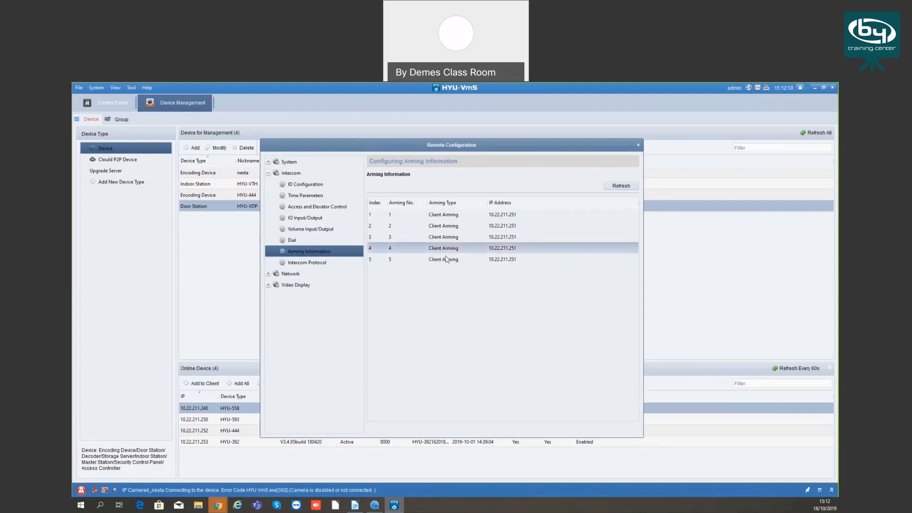
click(307, 262)
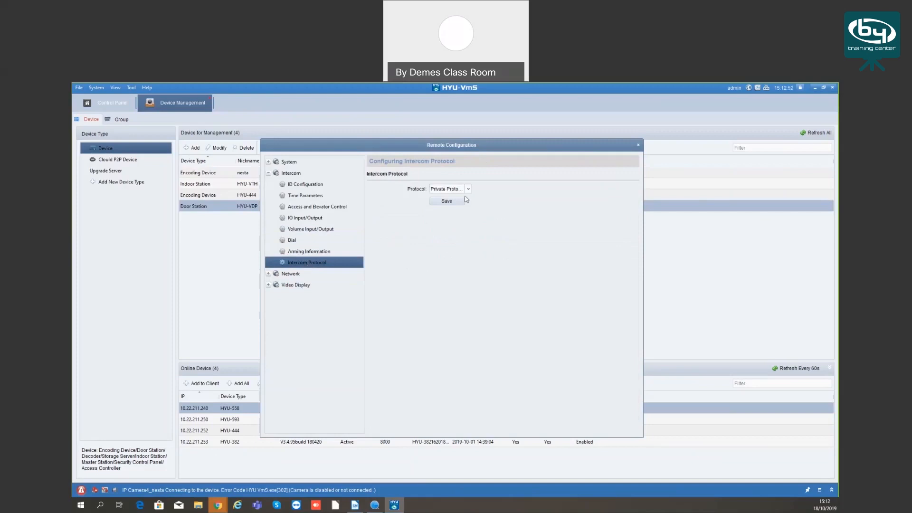
View the door station's local network configuration, including its IP address, gateway and ports
click(268, 173)
click(268, 184)
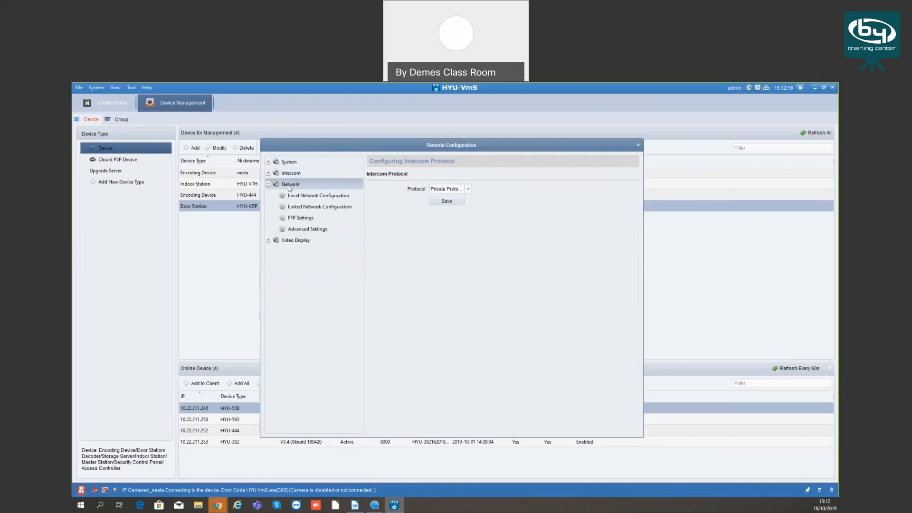
click(302, 196)
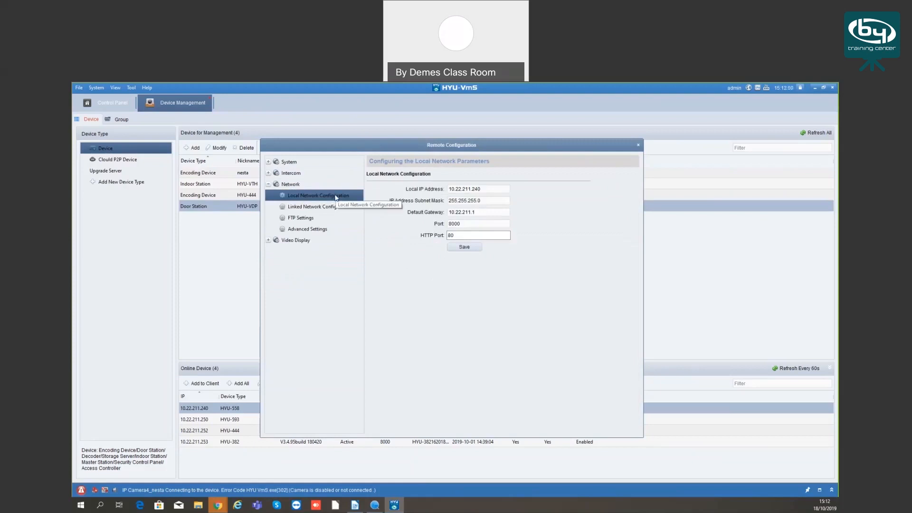
click(462, 215)
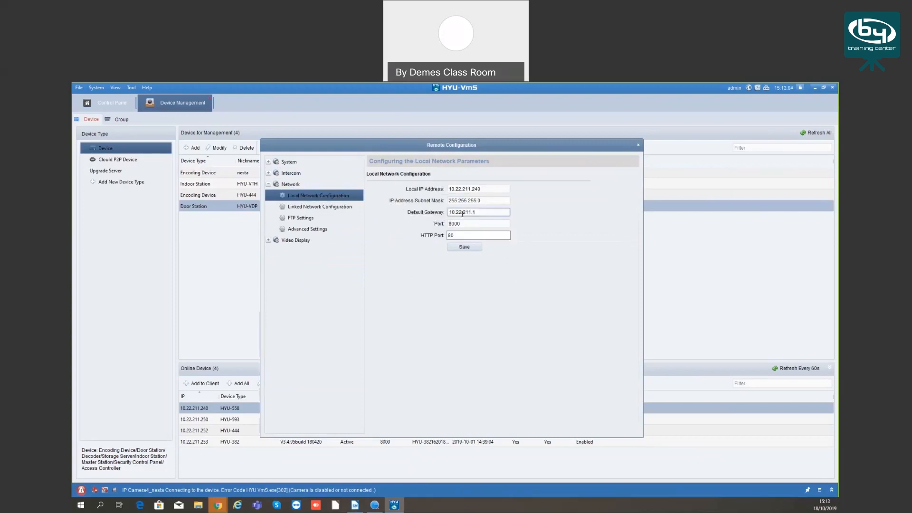
drag(479, 147, 510, 139)
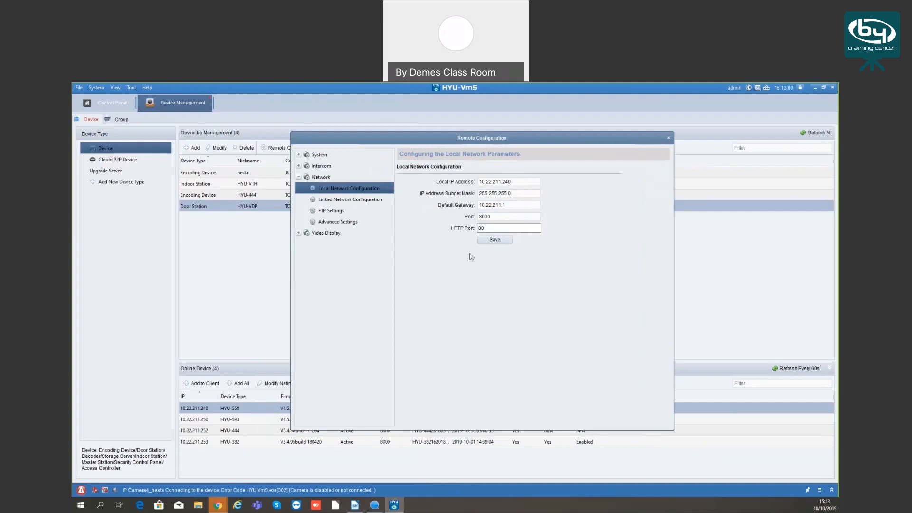
drag(500, 140, 487, 149)
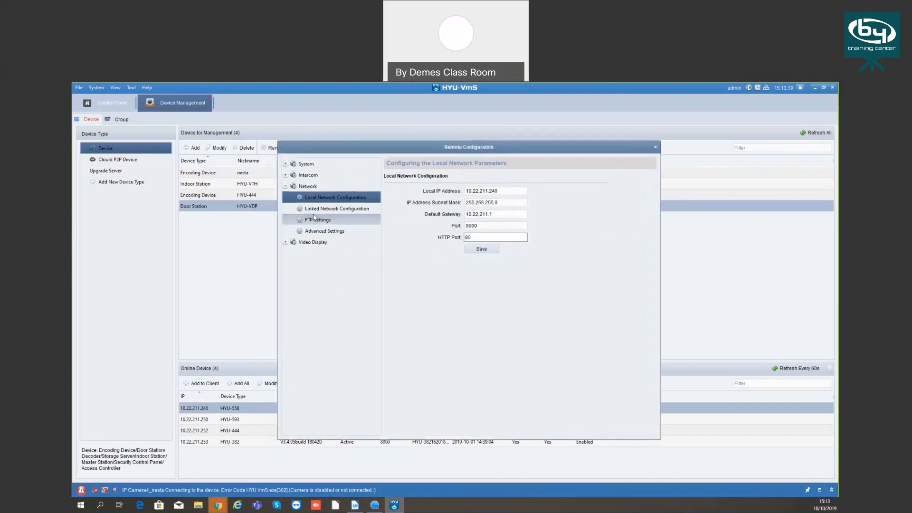
View the door station's linked network configuration, FTP settings and advanced DNS settings
click(335, 209)
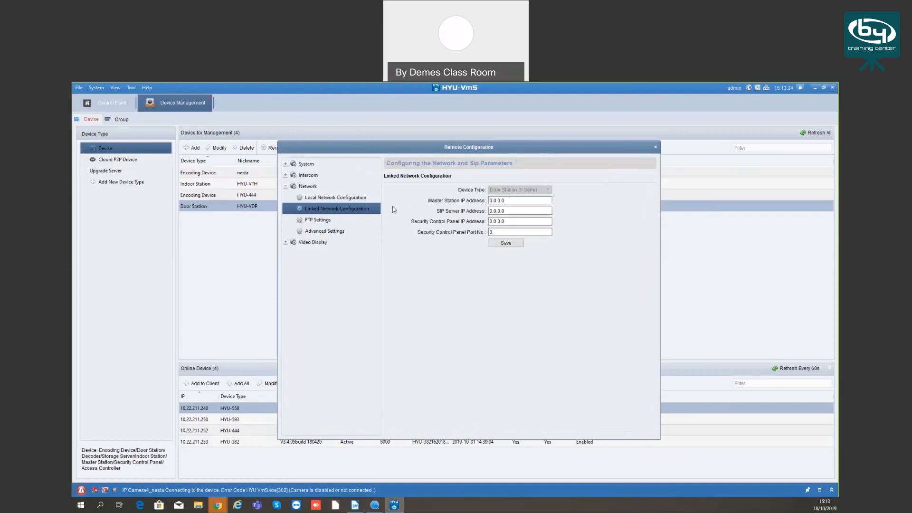
click(314, 221)
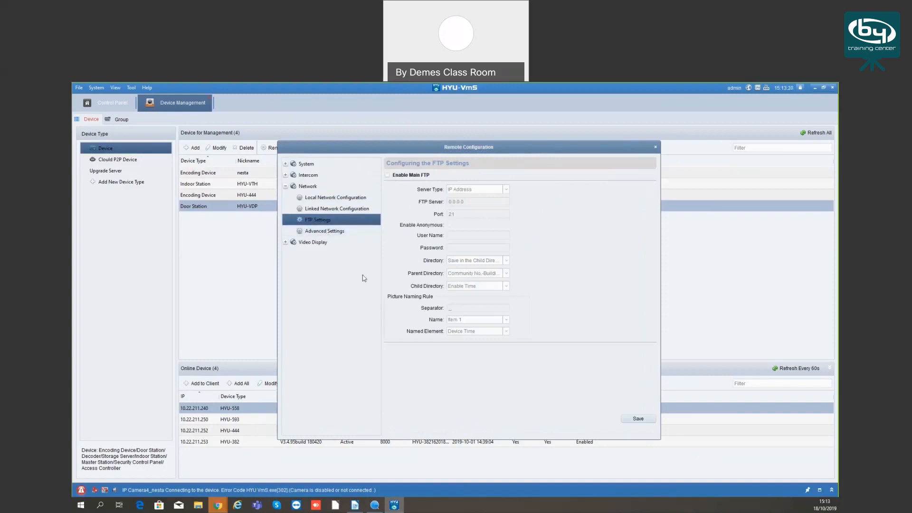
click(322, 232)
click(420, 185)
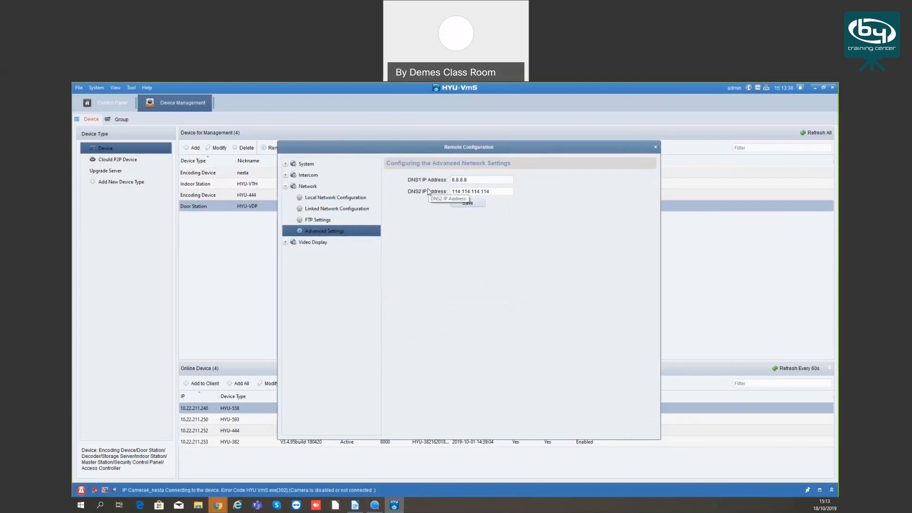
View the door station's video parameters and the camera, resolution and format options, and close its remote configuration
click(286, 187)
click(286, 198)
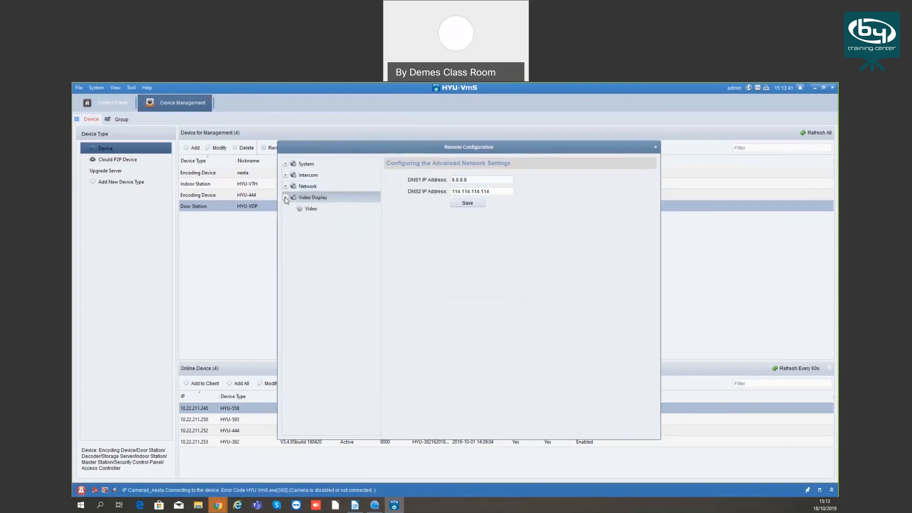
click(353, 208)
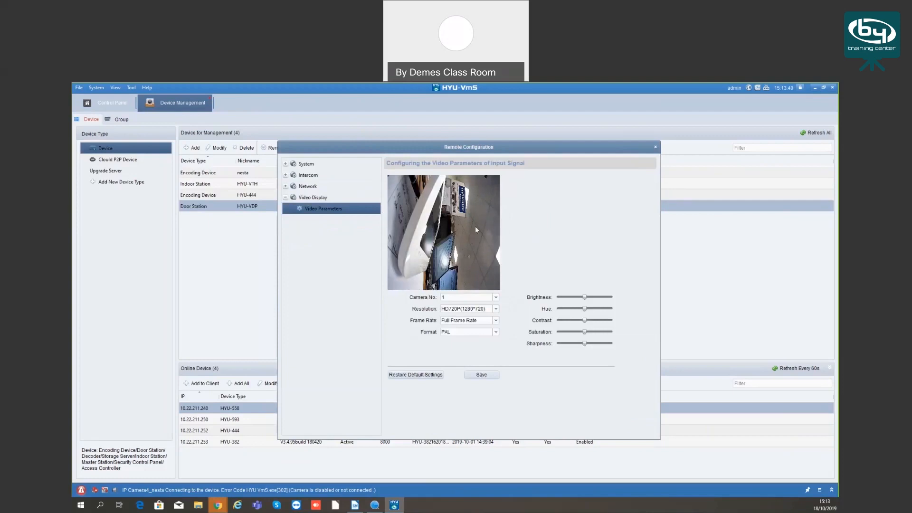
click(471, 297)
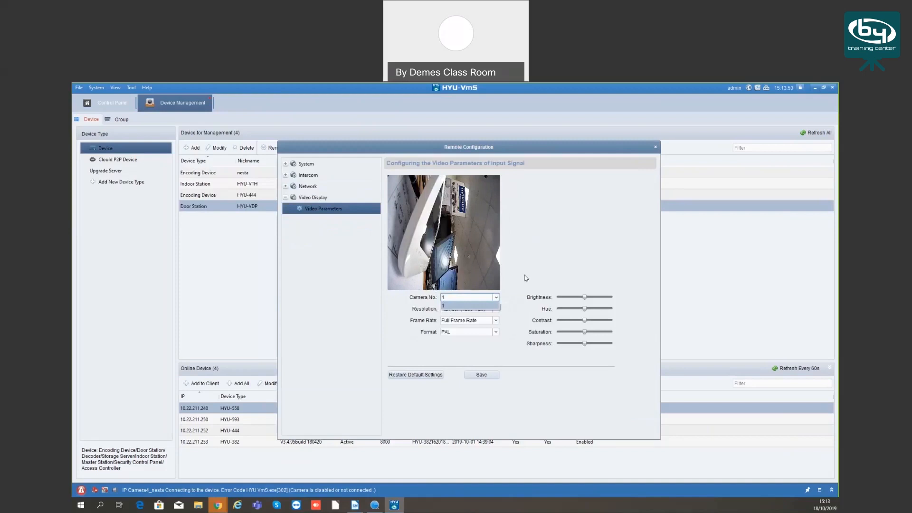
click(468, 306)
click(465, 309)
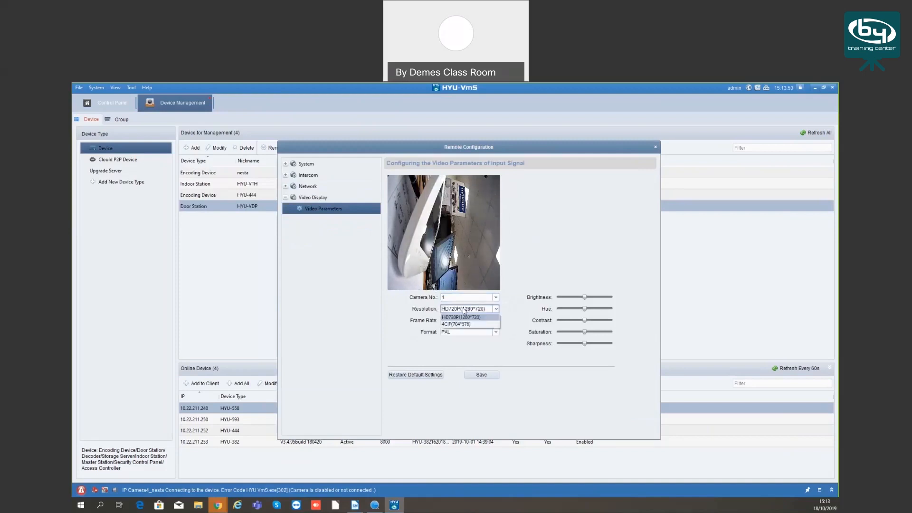
click(464, 317)
click(467, 324)
click(465, 332)
click(465, 333)
click(465, 333)
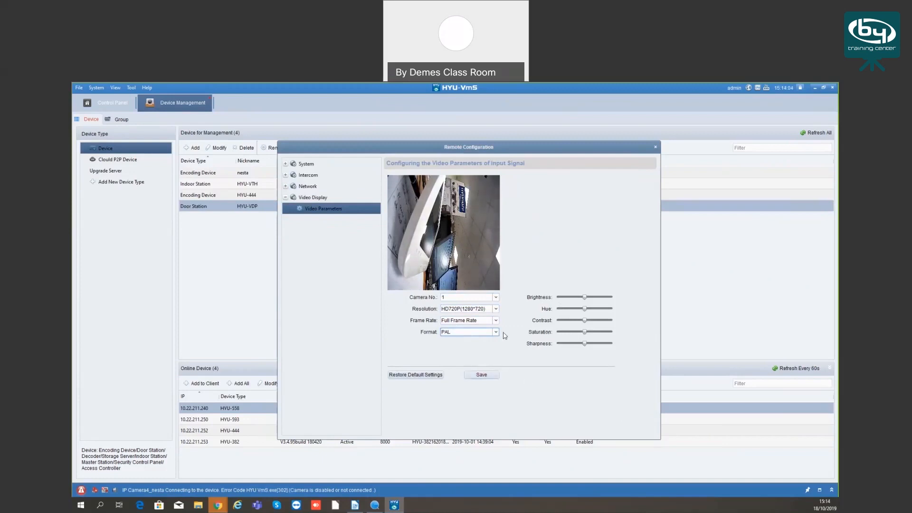
click(658, 149)
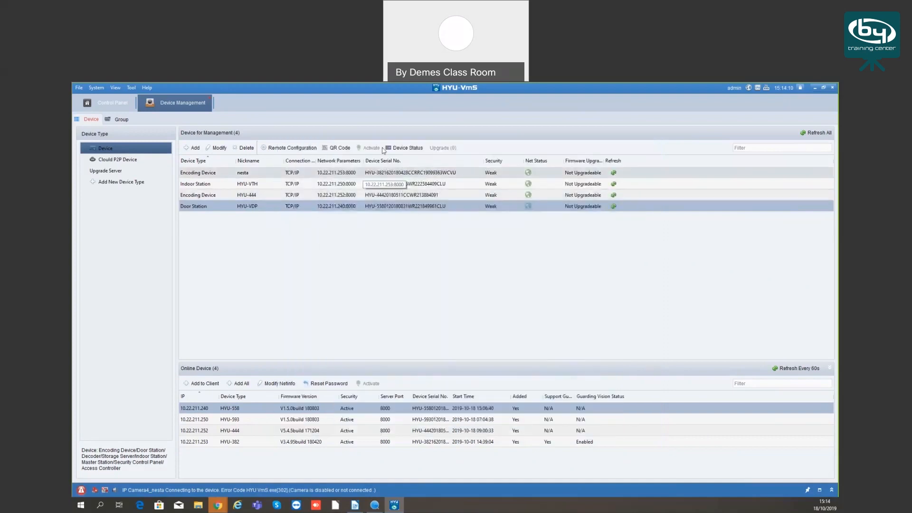
Open the HYU-VTH indoor station's remote configuration and view its device information, general, time and system maintenance settings
click(252, 185)
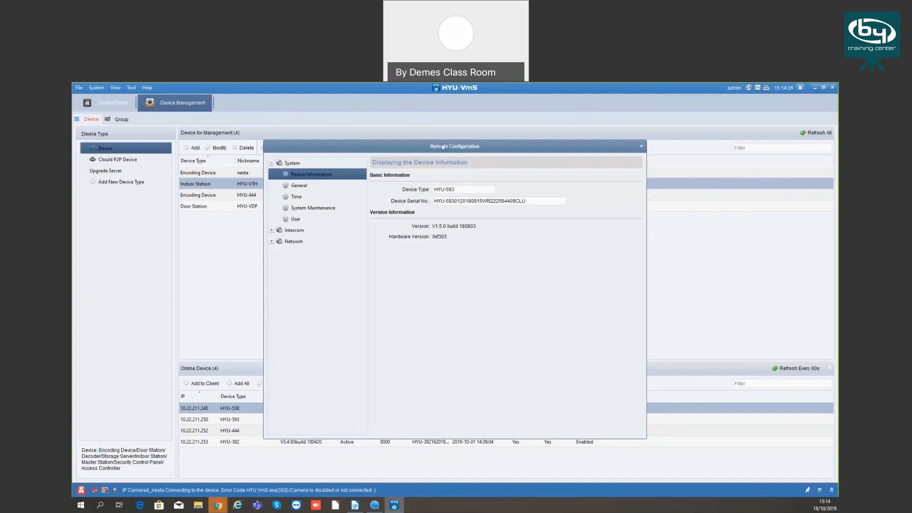
drag(456, 148, 453, 148)
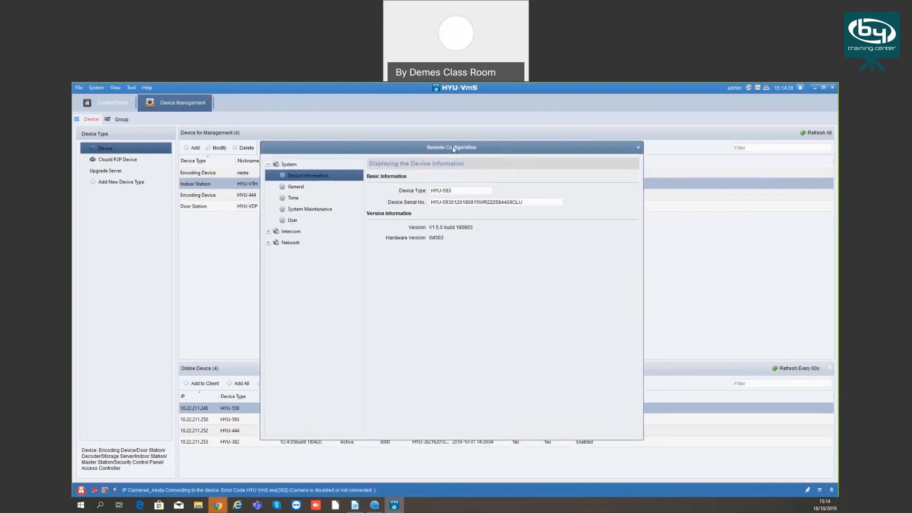
click(299, 188)
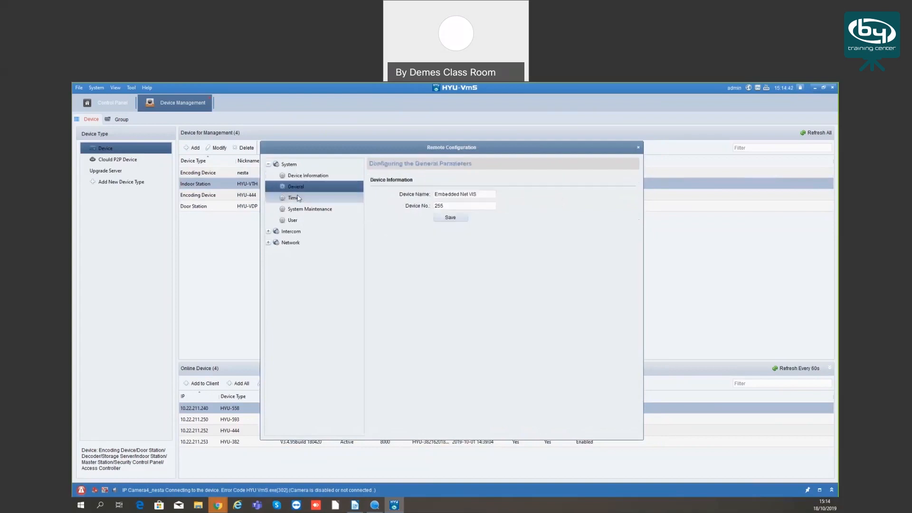
click(298, 199)
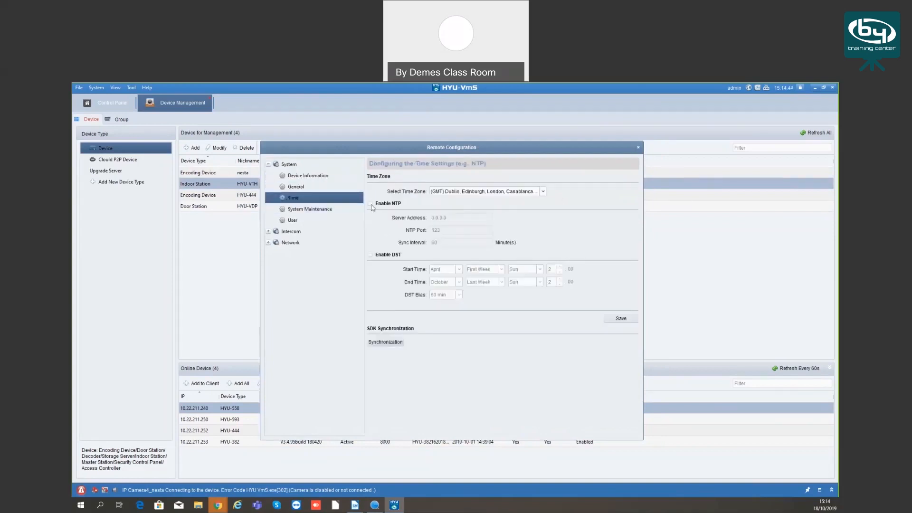
click(309, 210)
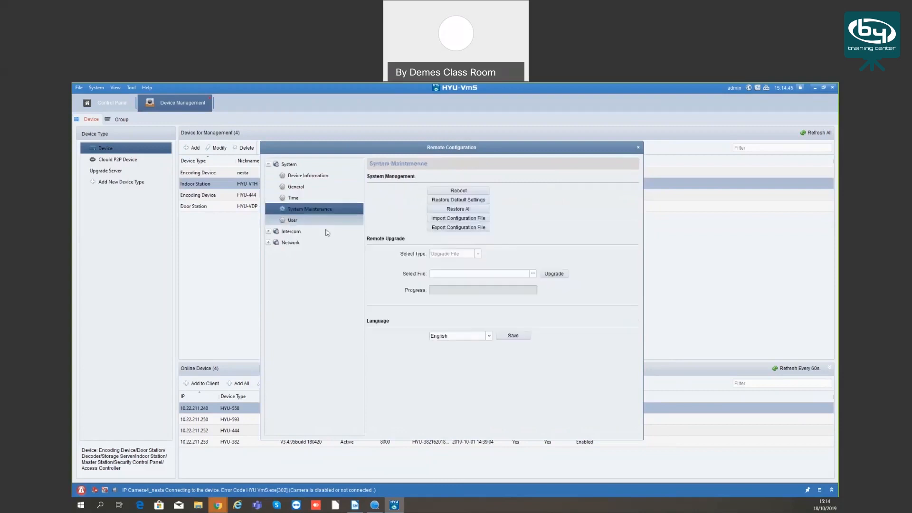
View the indoor station's user list and its intercom ID configuration, time parameters and permission password settings
click(294, 222)
click(268, 164)
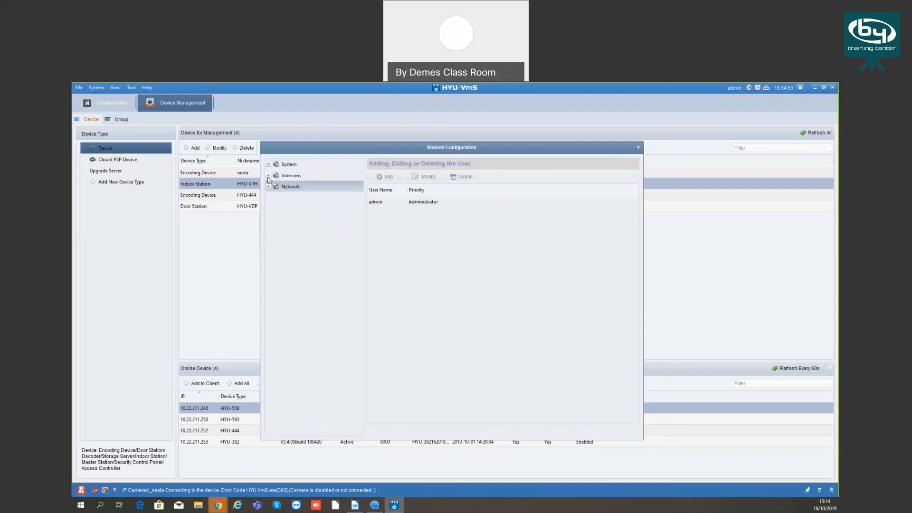
click(268, 175)
click(304, 187)
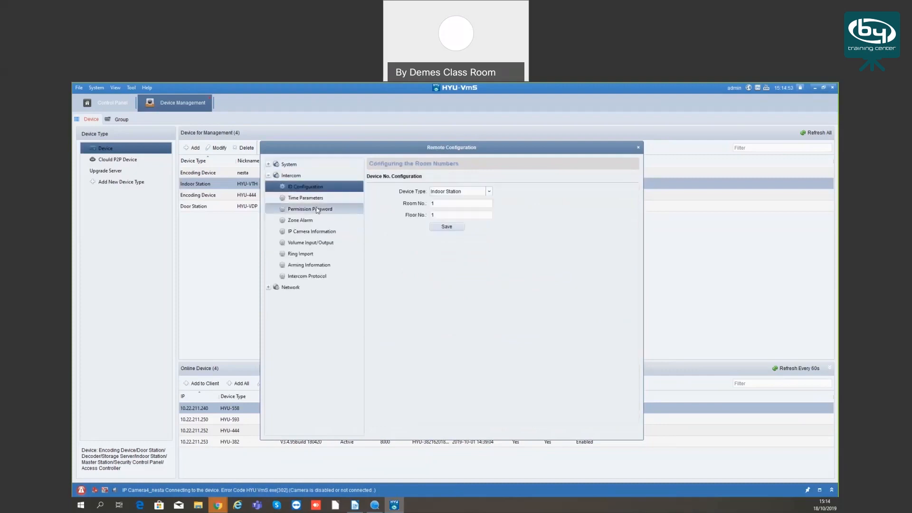
click(305, 198)
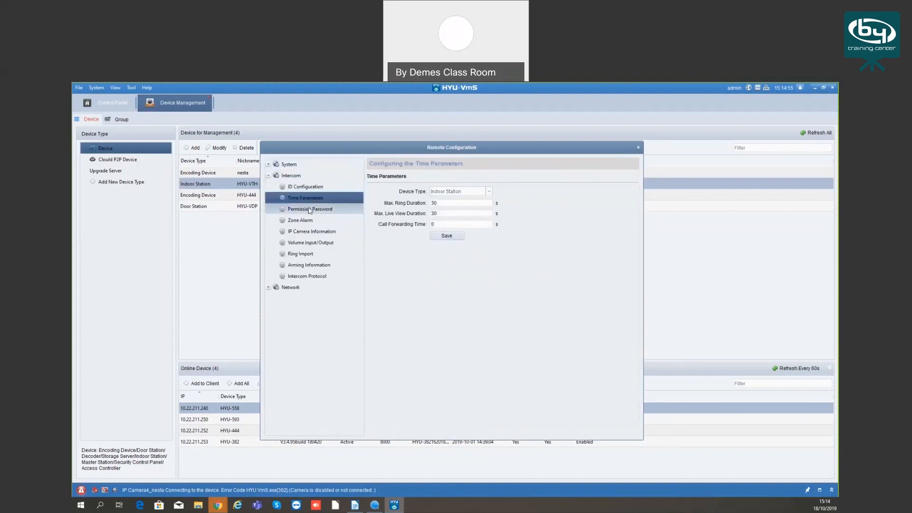
click(318, 209)
View the indoor station's zone alarm settings, including the alarm type and zone type options for zone 1
click(318, 221)
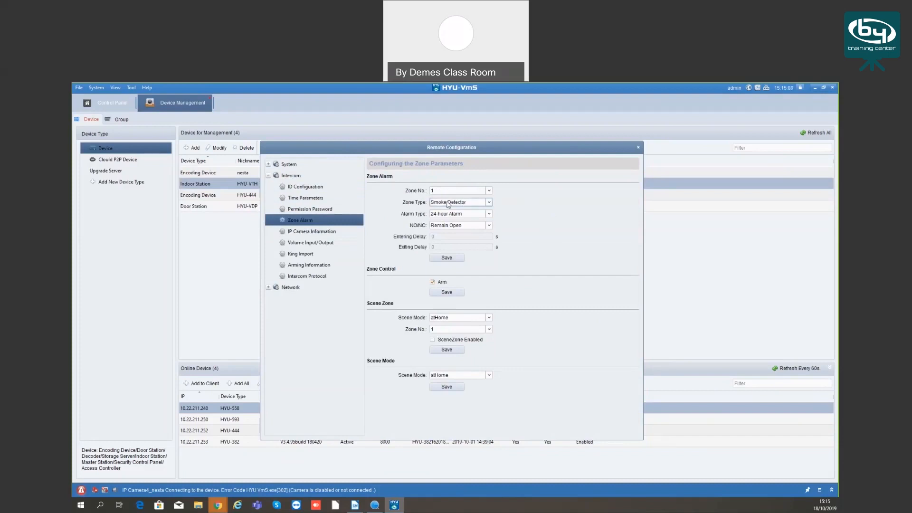
click(486, 215)
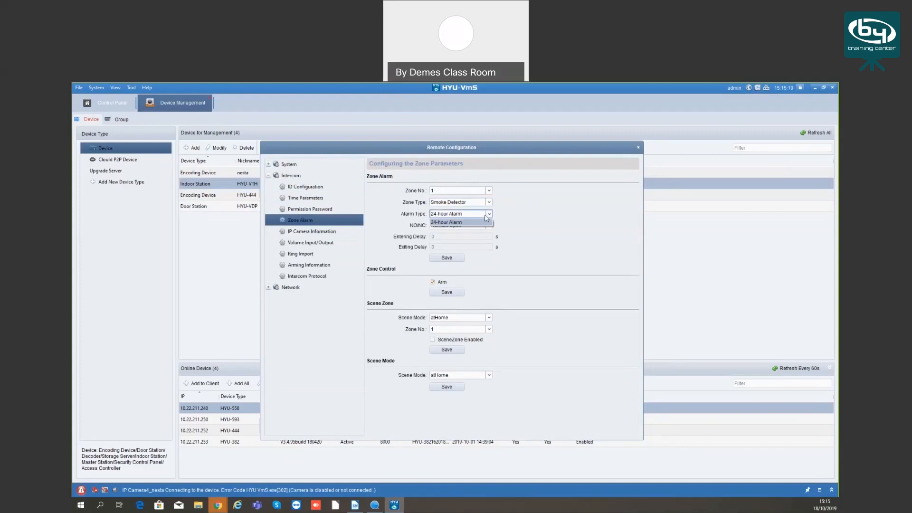
click(471, 221)
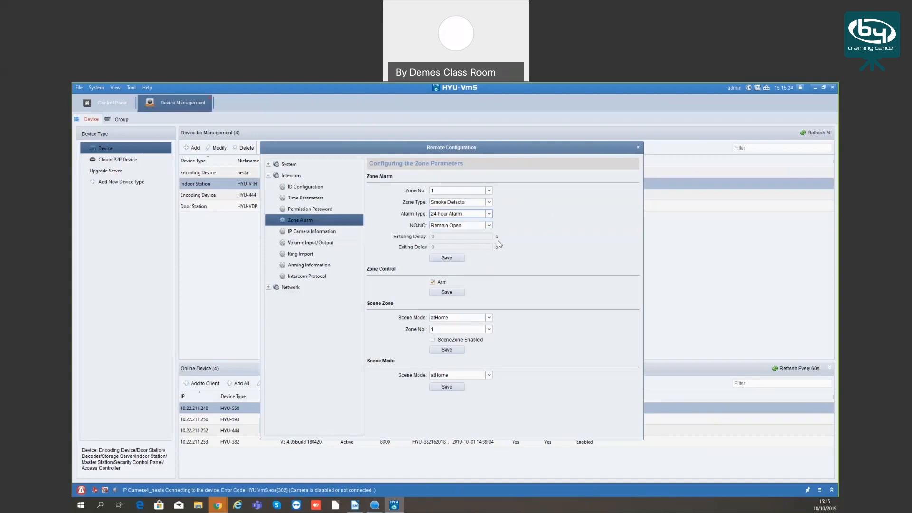
click(464, 203)
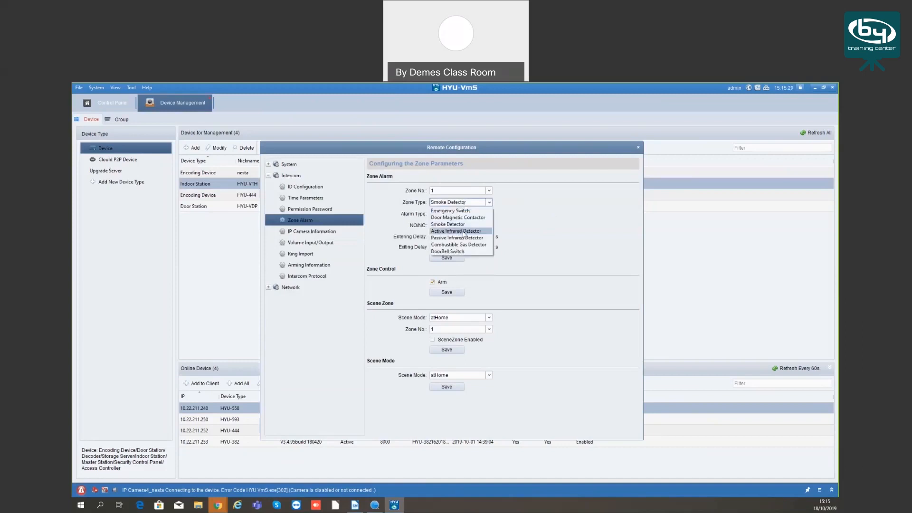
click(530, 231)
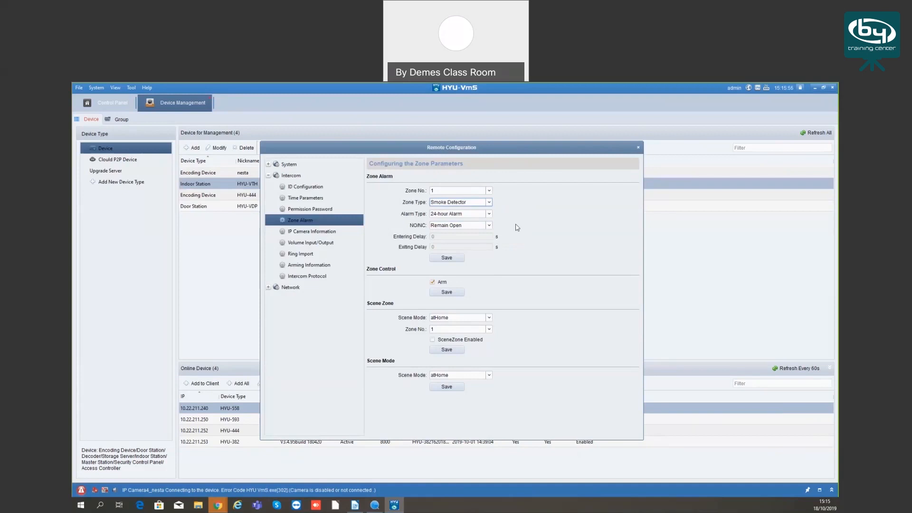
click(445, 294)
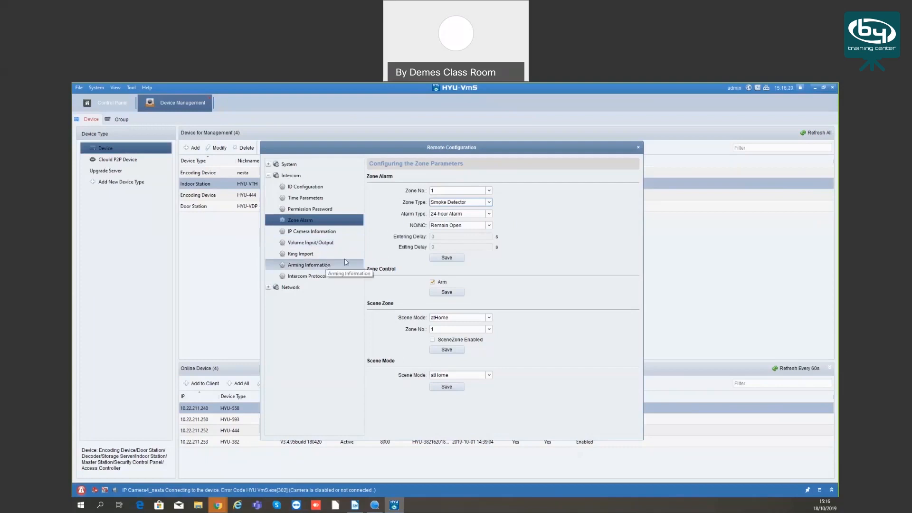
View the indoor station's IP camera information and the fields for adding an IP camera, leaving the form without adding one
click(309, 233)
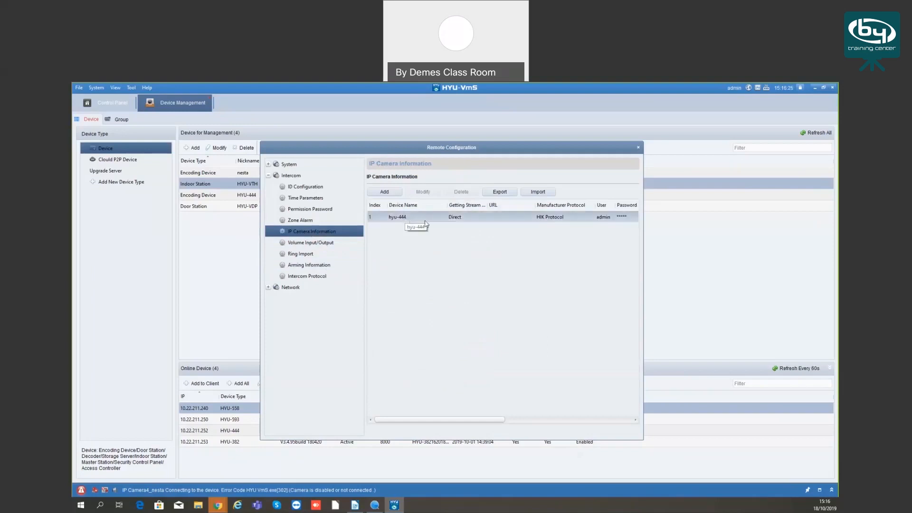
click(440, 216)
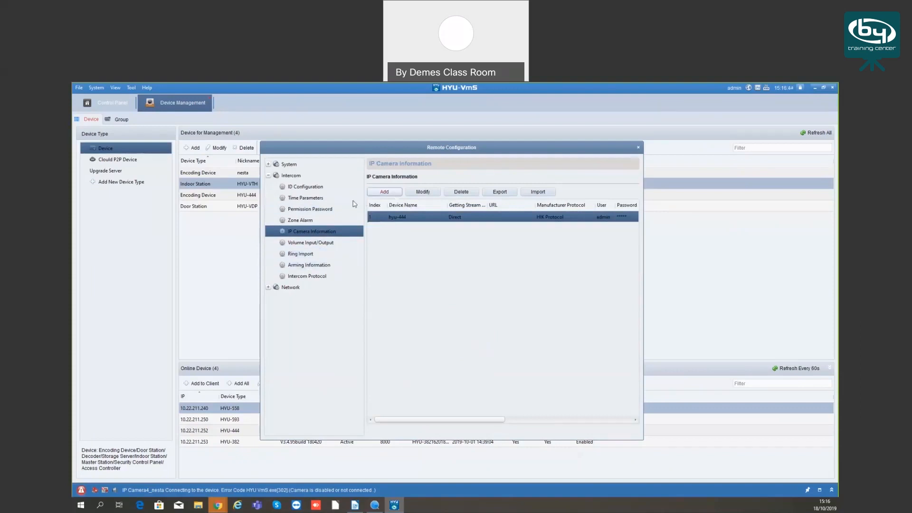
click(385, 192)
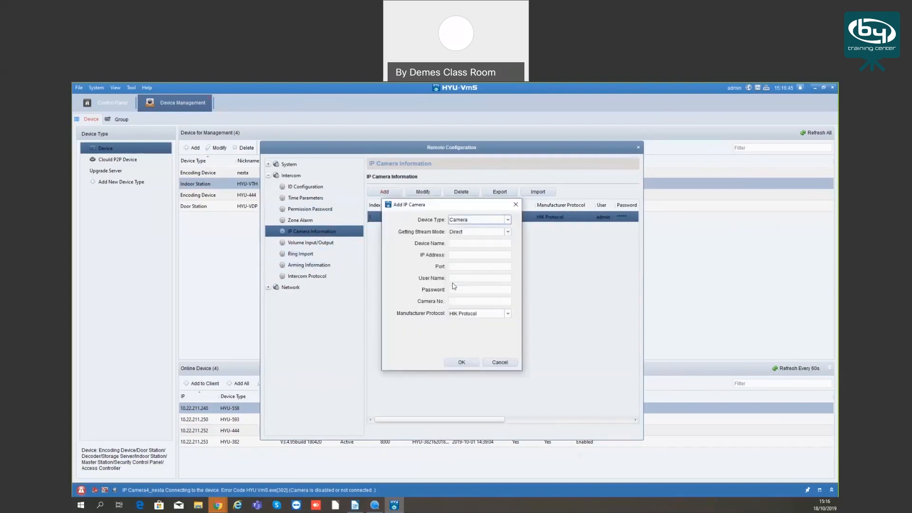
click(468, 265)
click(491, 364)
click(492, 363)
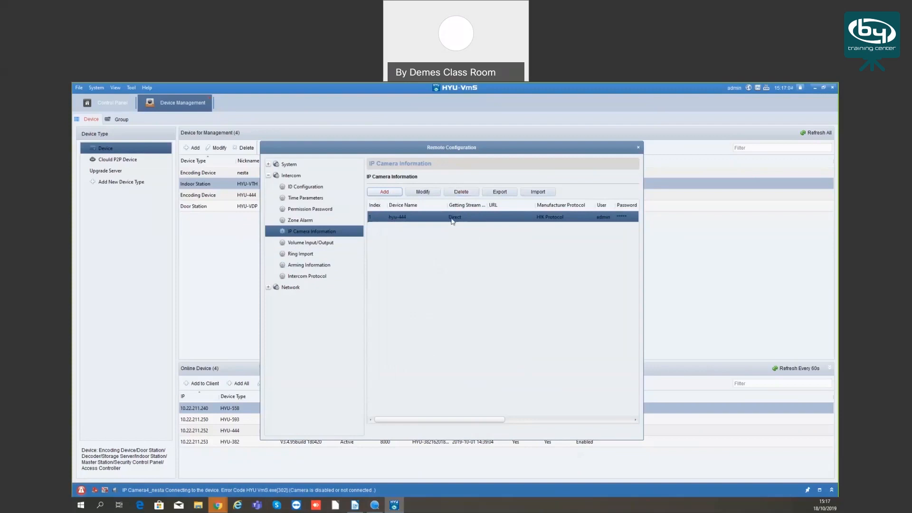
View the indoor station's volume, ring import, arming information and intercom protocol settings
click(307, 243)
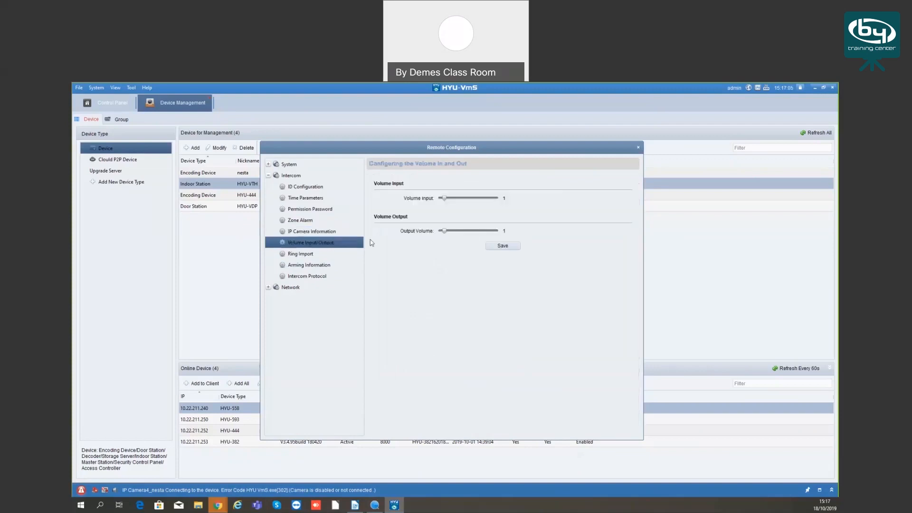
click(315, 253)
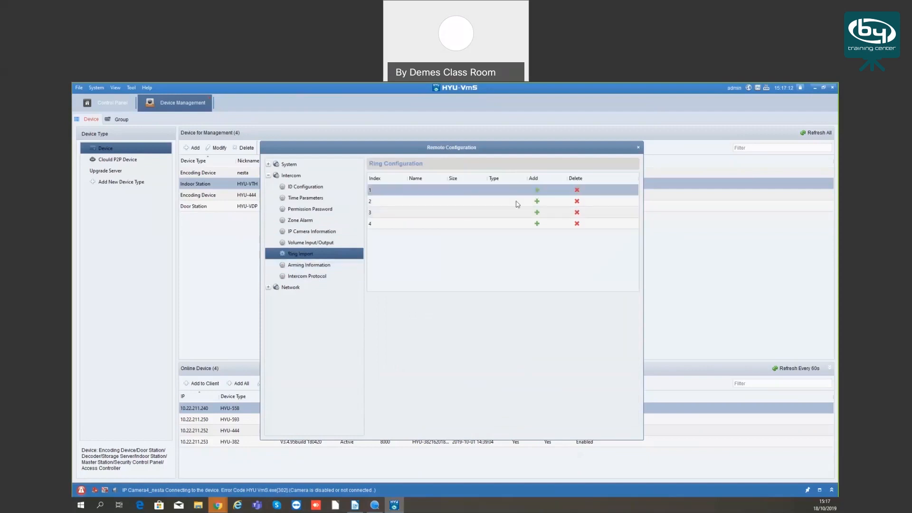
click(537, 201)
click(634, 147)
click(309, 264)
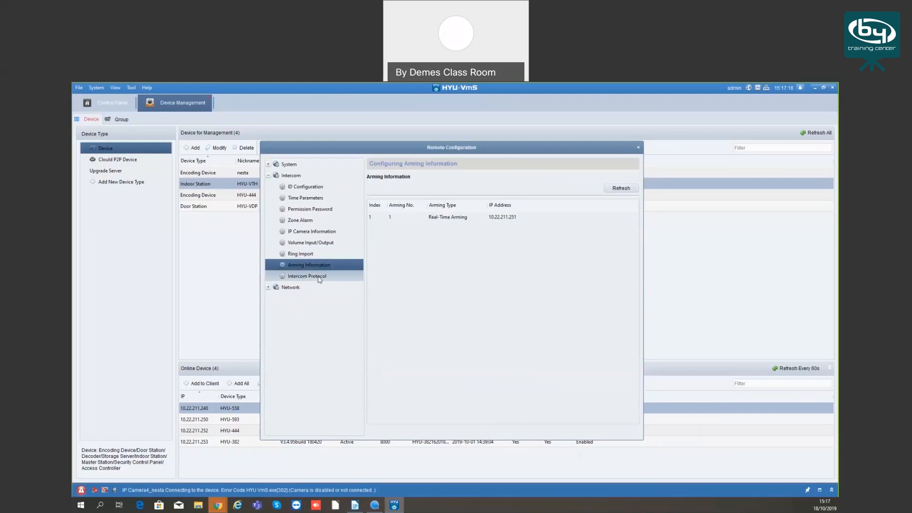
click(314, 276)
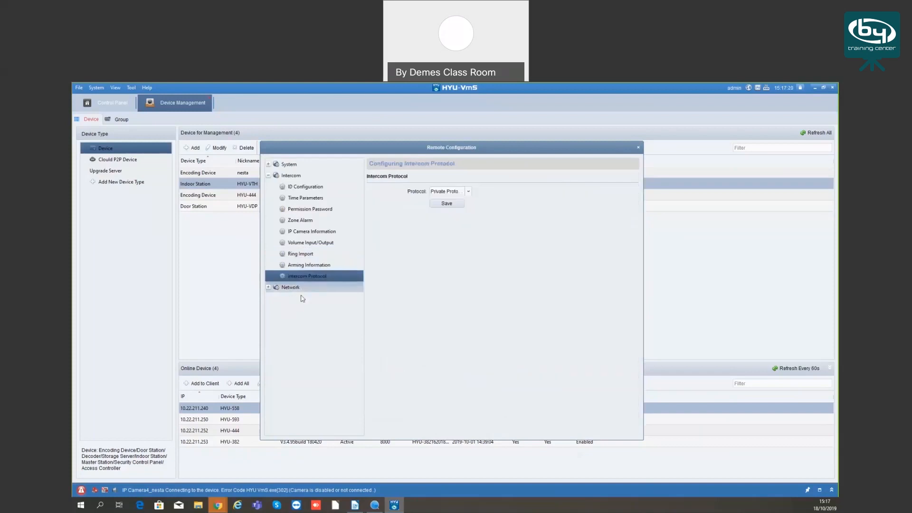
View the indoor station's local, linked and advanced network settings, and close its remote configuration
click(274, 290)
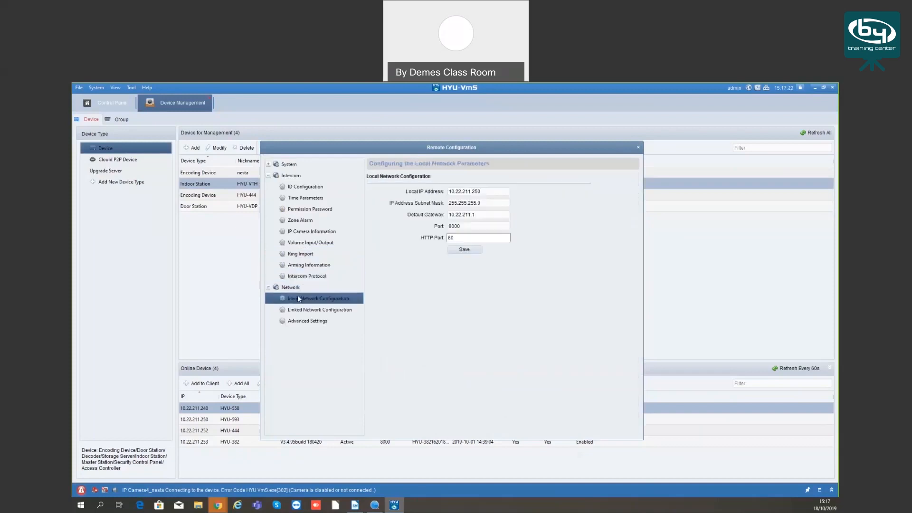
click(476, 192)
click(301, 311)
click(306, 322)
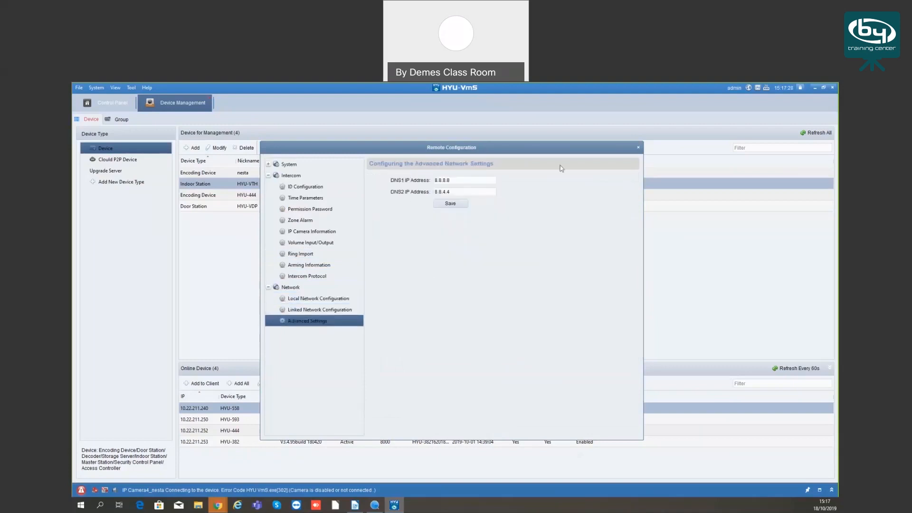
click(299, 310)
click(299, 299)
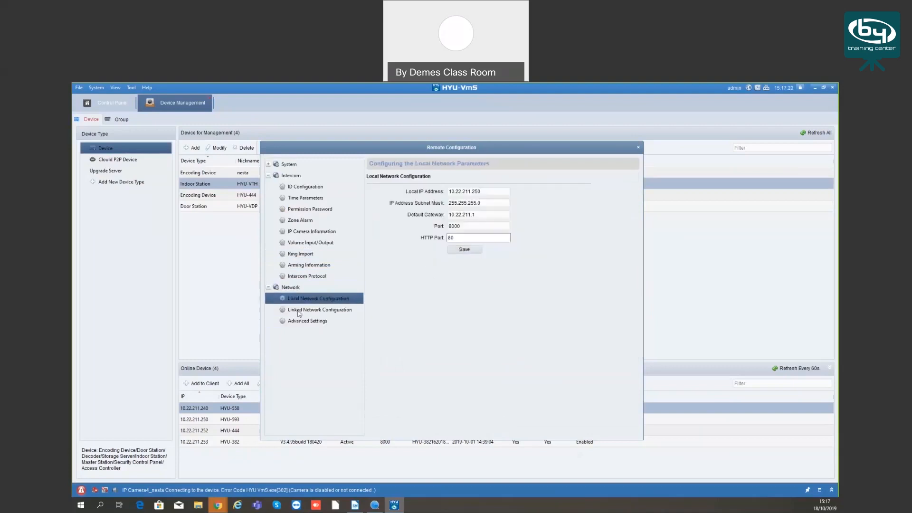
click(638, 148)
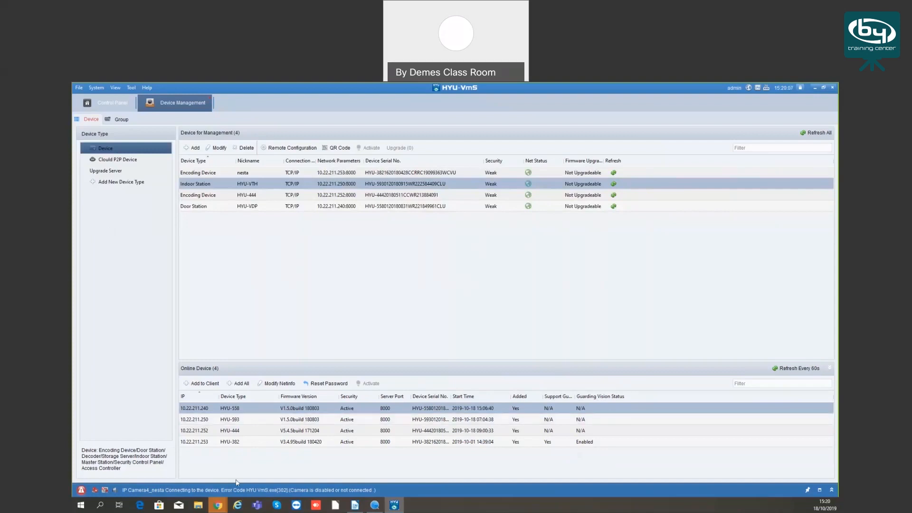
Switch to Chrome and enlarge the product image on the HYU-557 page
mouse_move(218, 505)
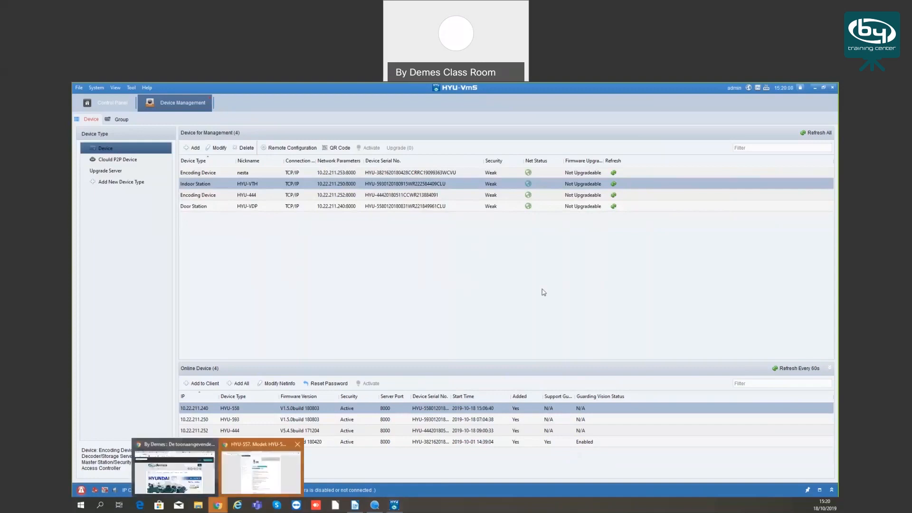
click(261, 470)
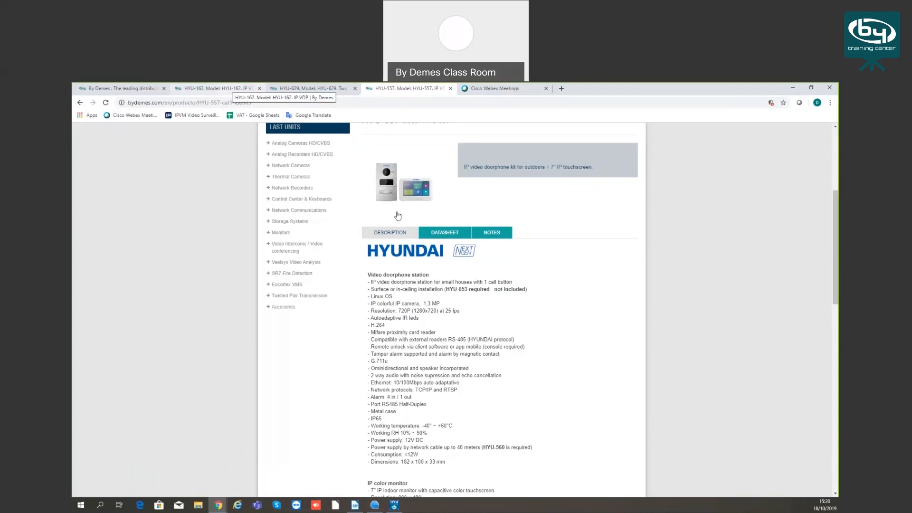
click(387, 192)
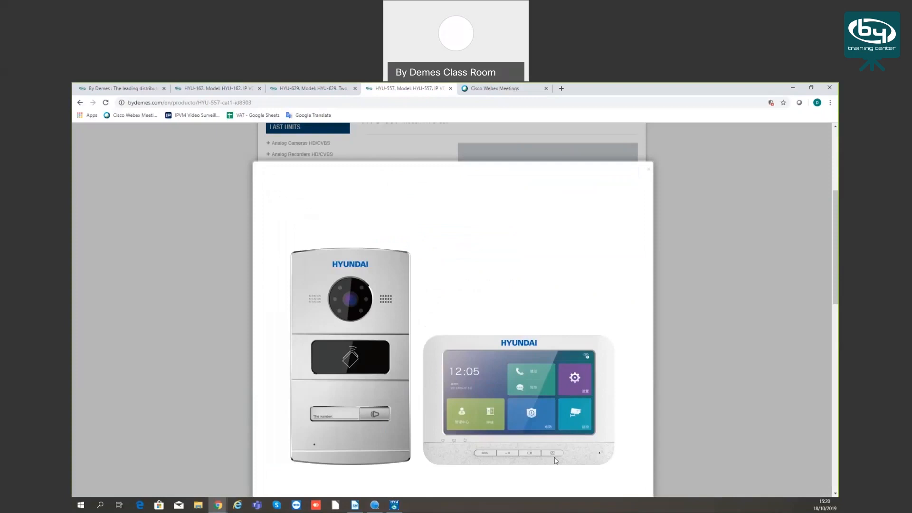
Switch briefly to HYU-VmS and back to Chrome, examine the enlarged HYU-557 door station and monitor image, and close it
click(397, 507)
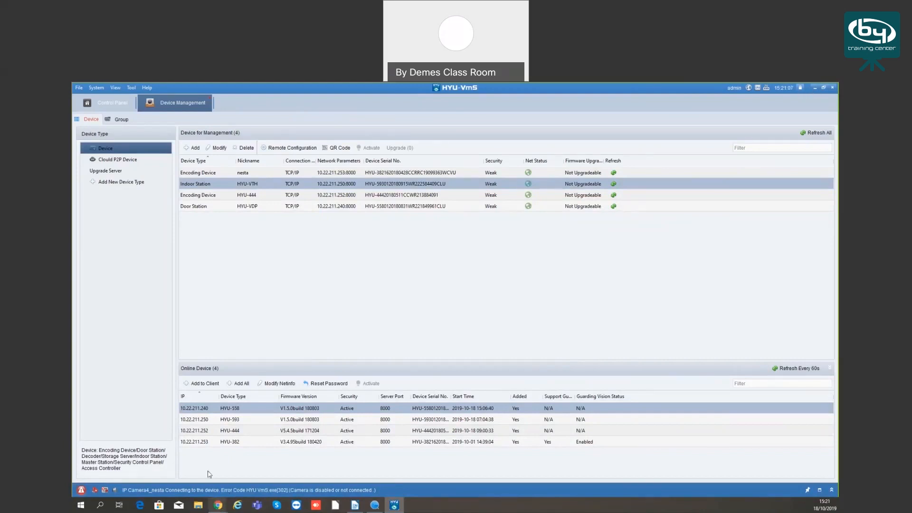
mouse_move(218, 505)
click(262, 477)
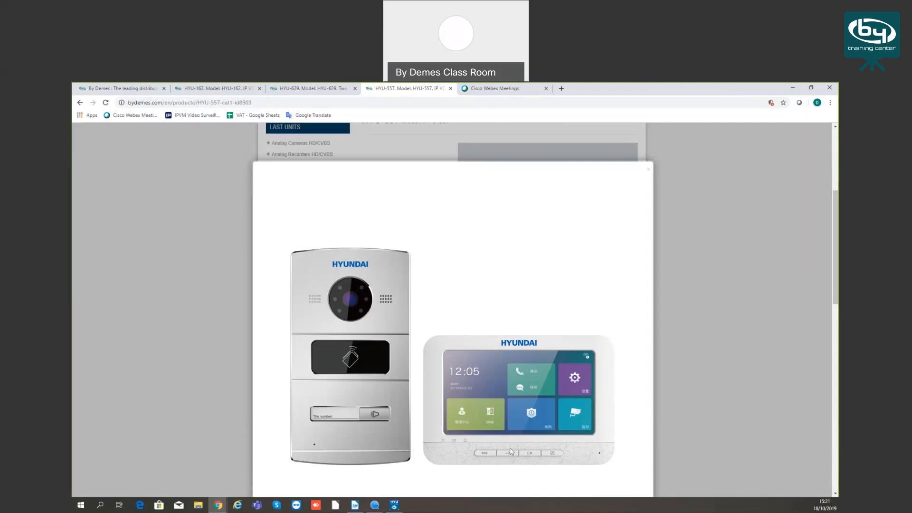
click(196, 315)
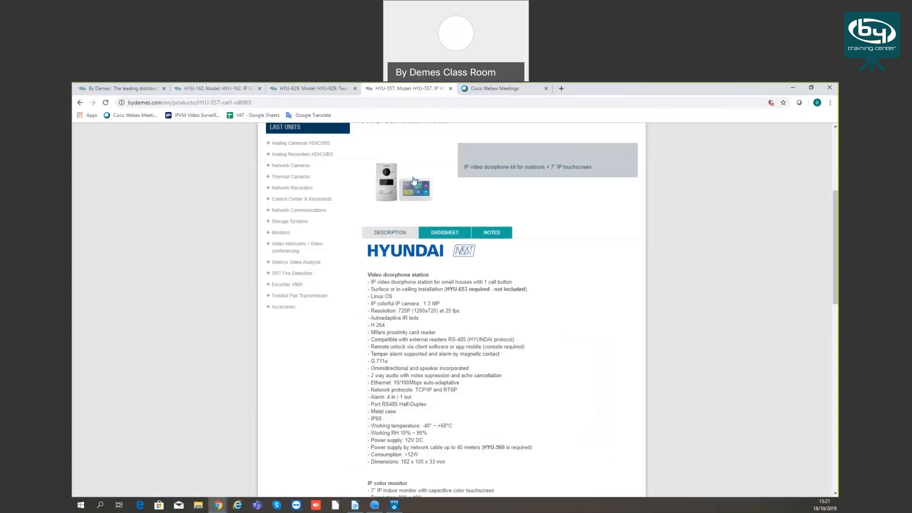
click(384, 181)
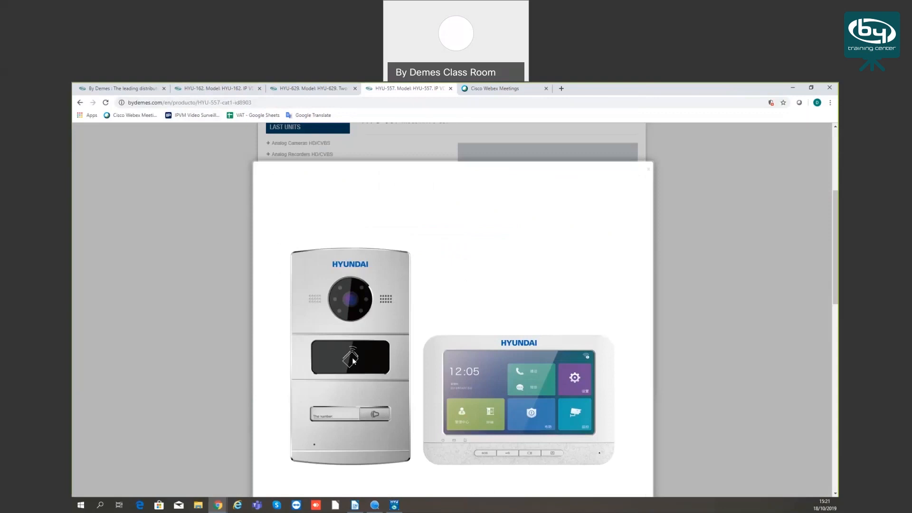
click(178, 292)
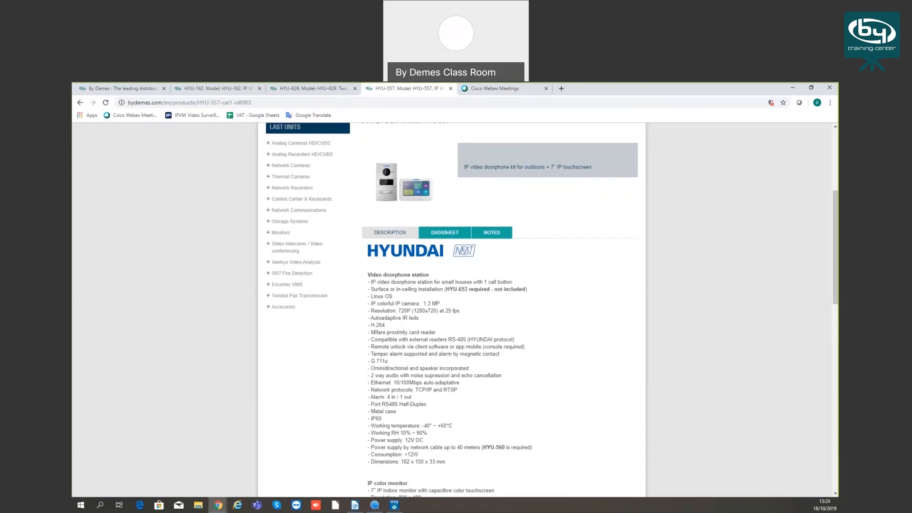
View the HYU-162 and HYU-629 product pages and return to the HYU-557 page
click(211, 89)
click(309, 88)
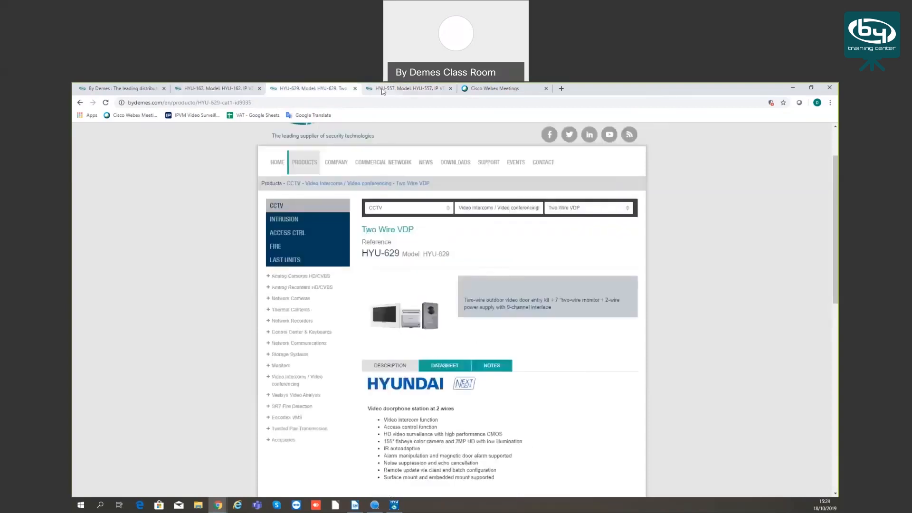
click(404, 89)
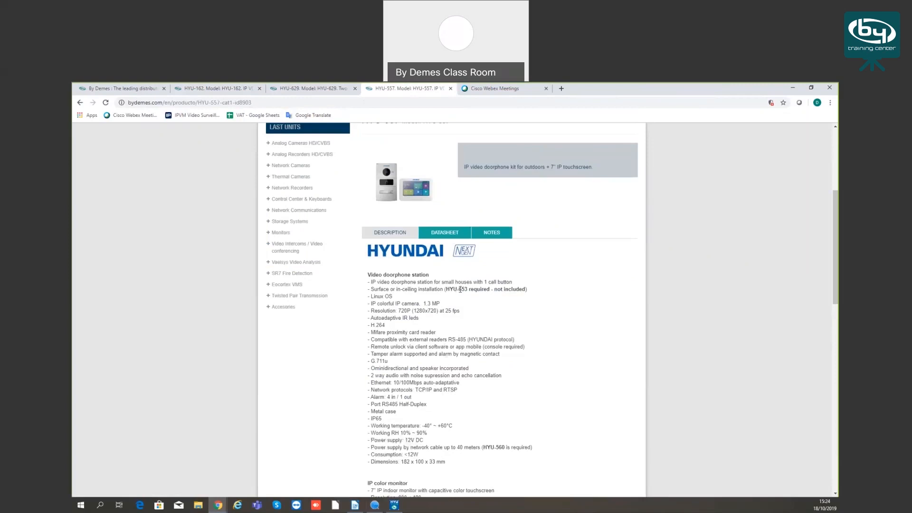
Switch back to HYU-VmS and on to SADP to view the list of online devices
click(393, 507)
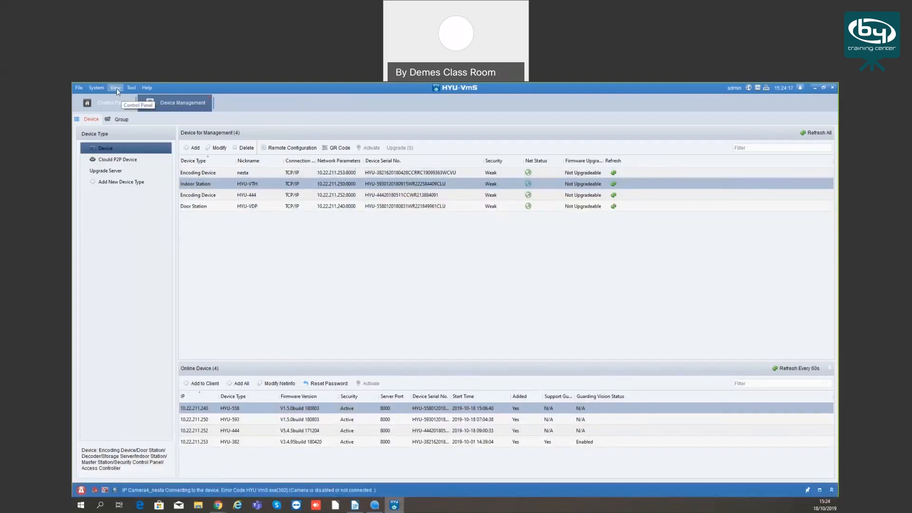
click(375, 507)
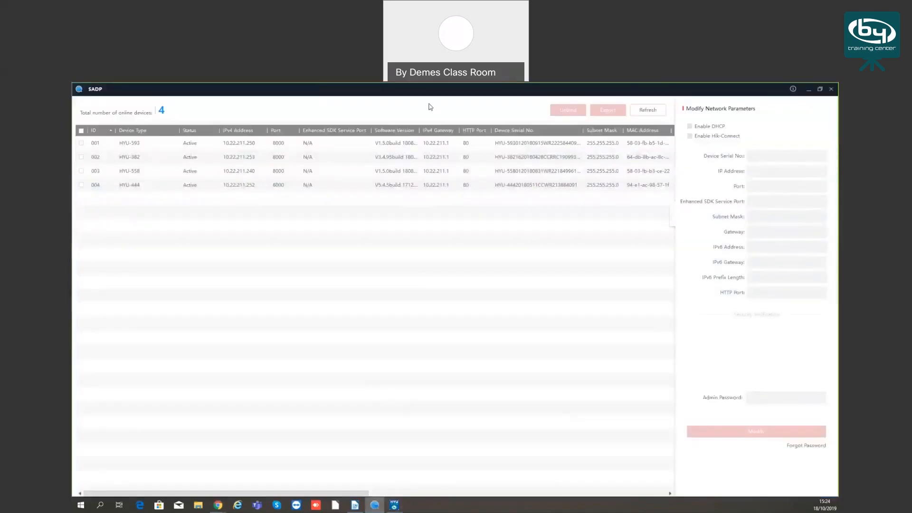
Select only the HYU-593 in the online device list to view its network parameters and the admin password field
click(150, 185)
click(151, 171)
click(152, 156)
click(153, 143)
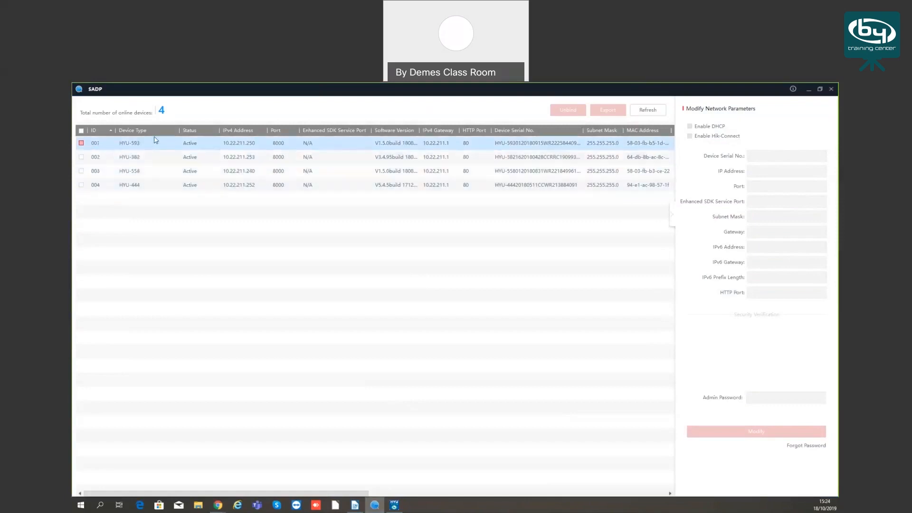
click(129, 157)
click(82, 143)
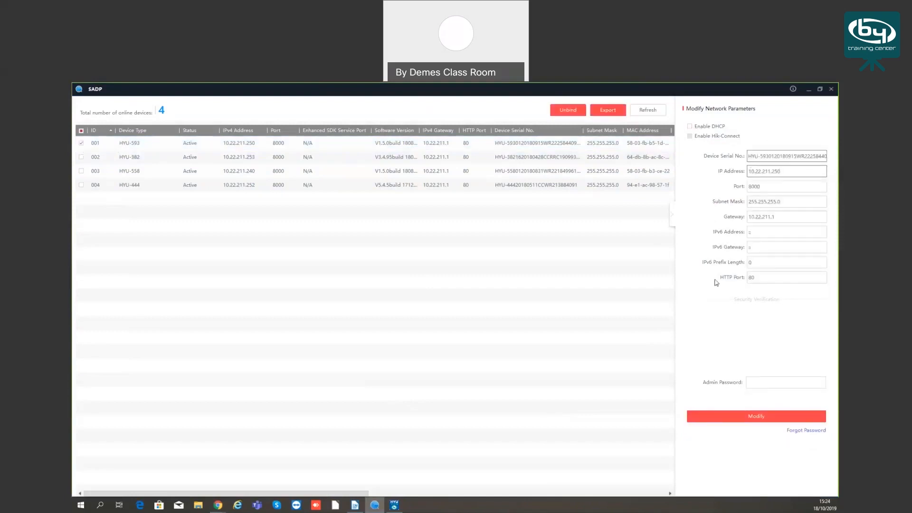
click(750, 382)
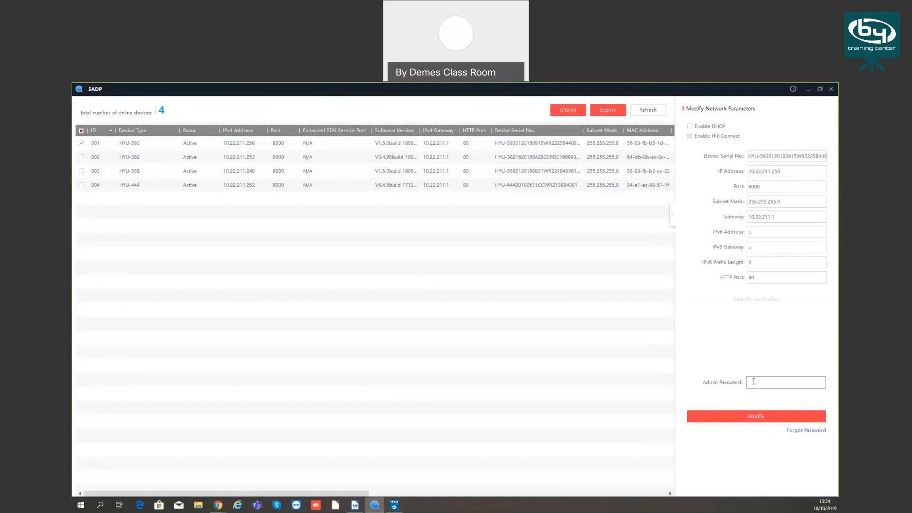
View the forgotten-password reset options for the HYU-593, cancel without resetting, and switch back to HYU-VmS
click(794, 431)
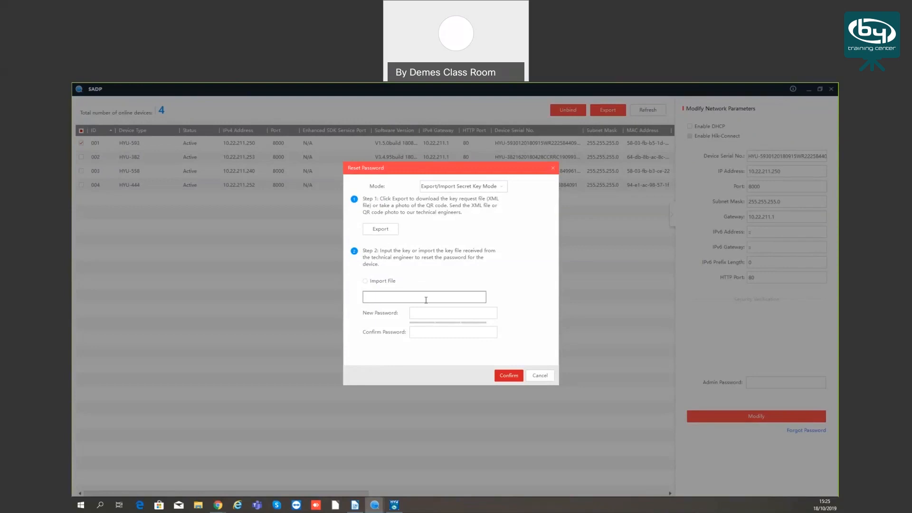
click(540, 376)
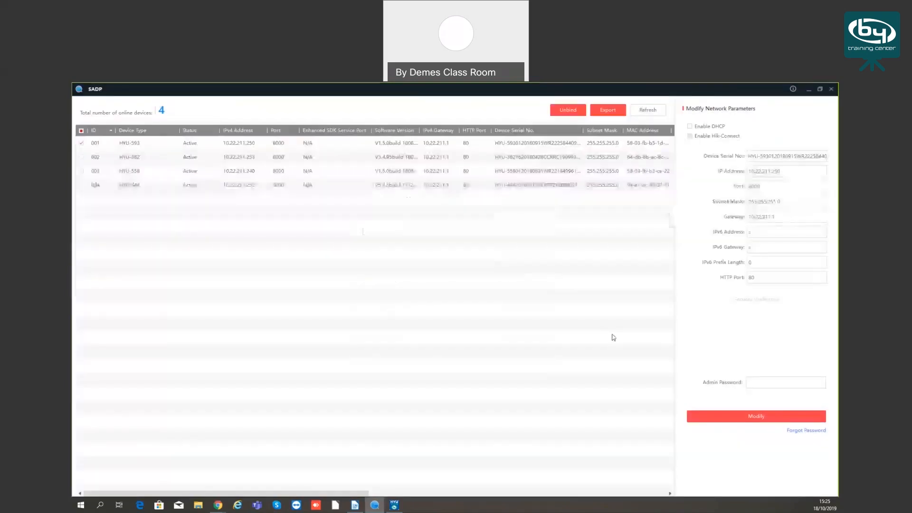
click(810, 90)
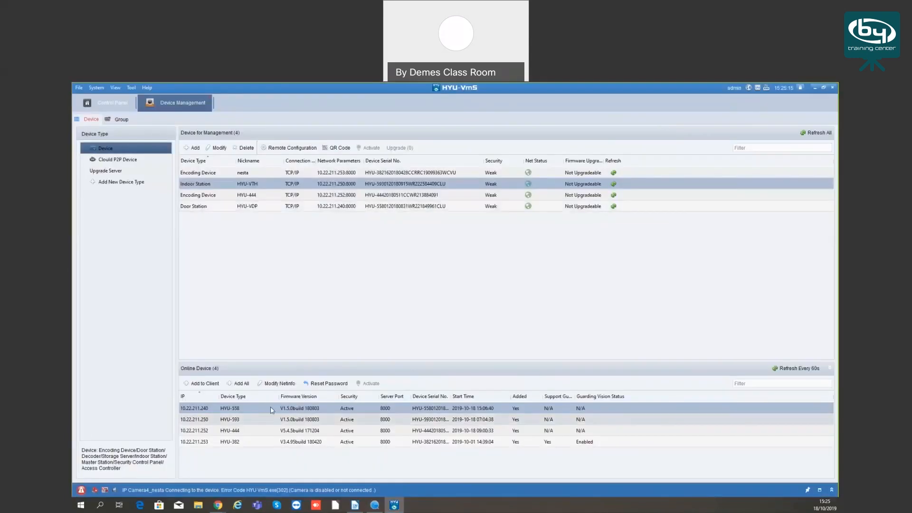